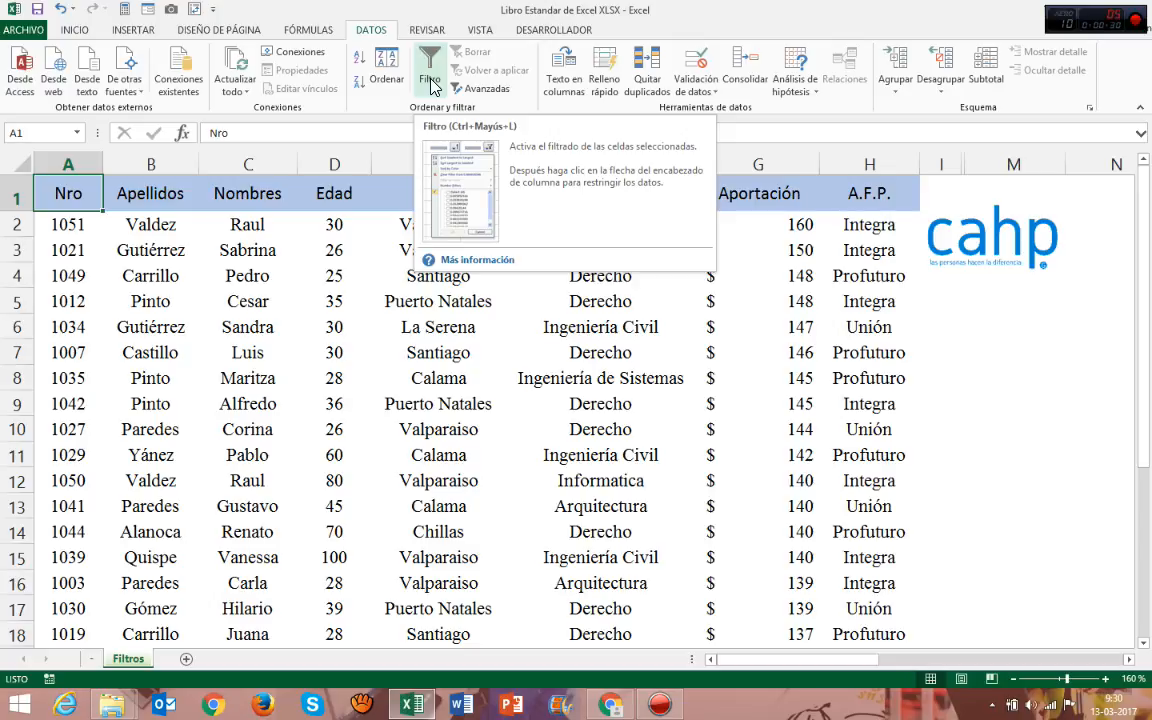
Turn on filtering for the data table, starting from the Nro header in cell A1.
drag(70, 195, 771, 514)
click(256, 240)
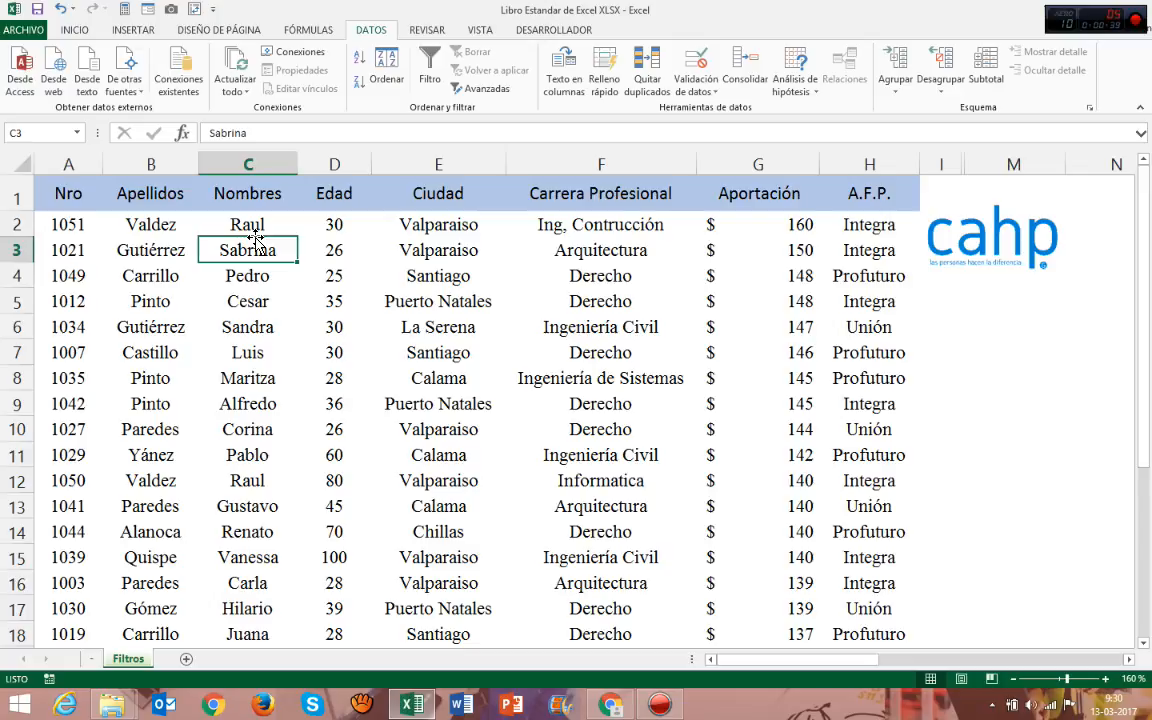
drag(62, 192, 845, 197)
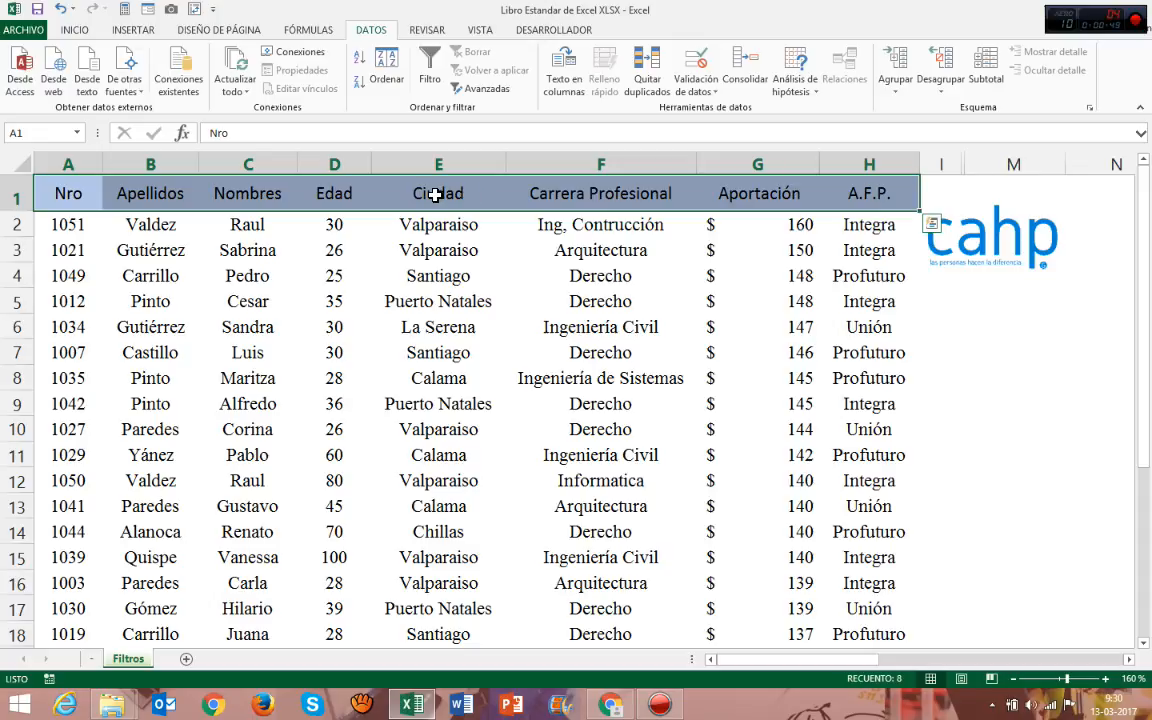
click(335, 197)
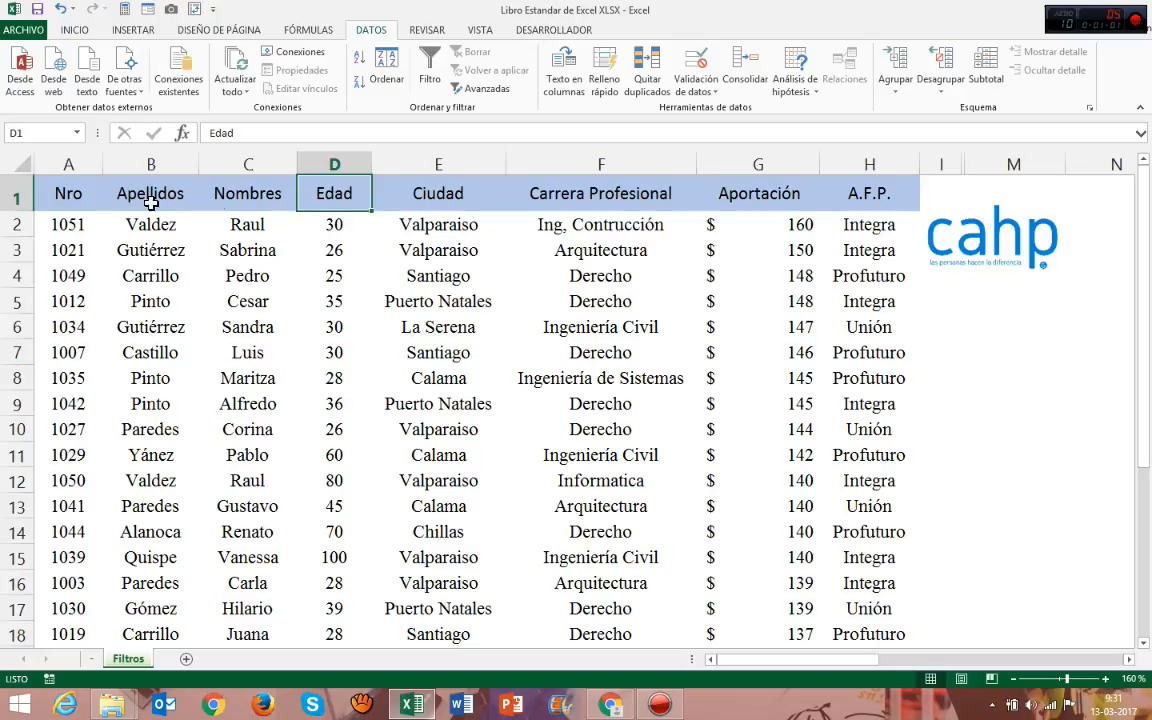
drag(90, 190, 815, 195)
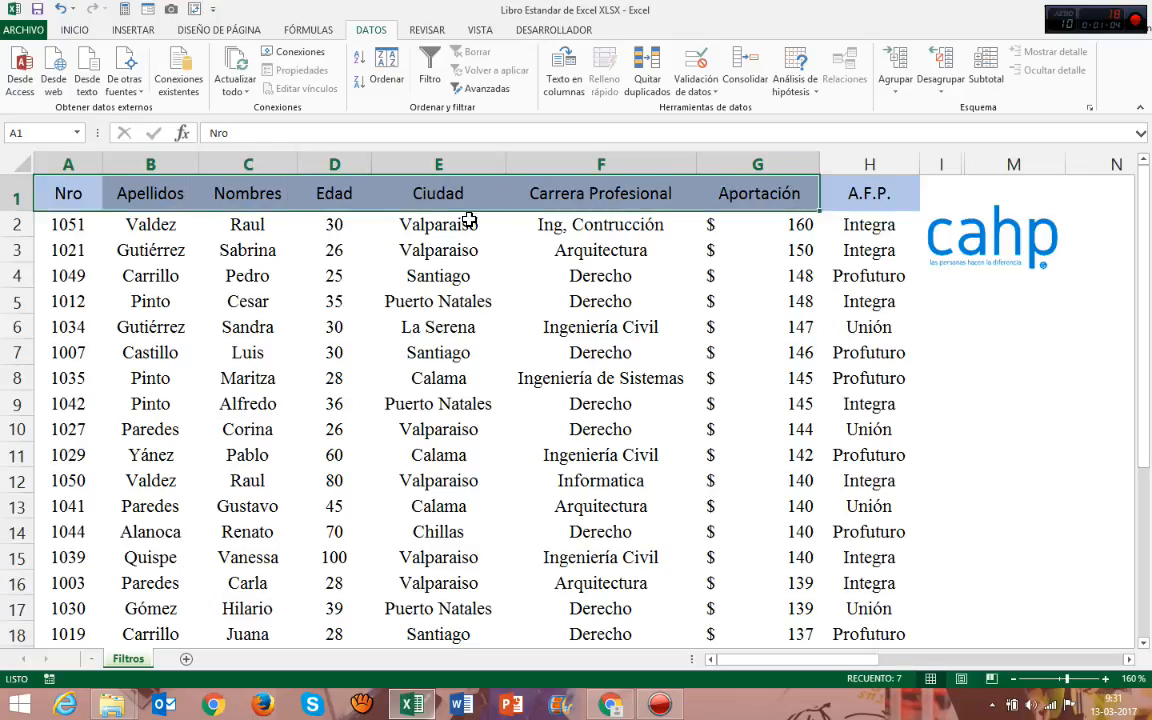
click(85, 195)
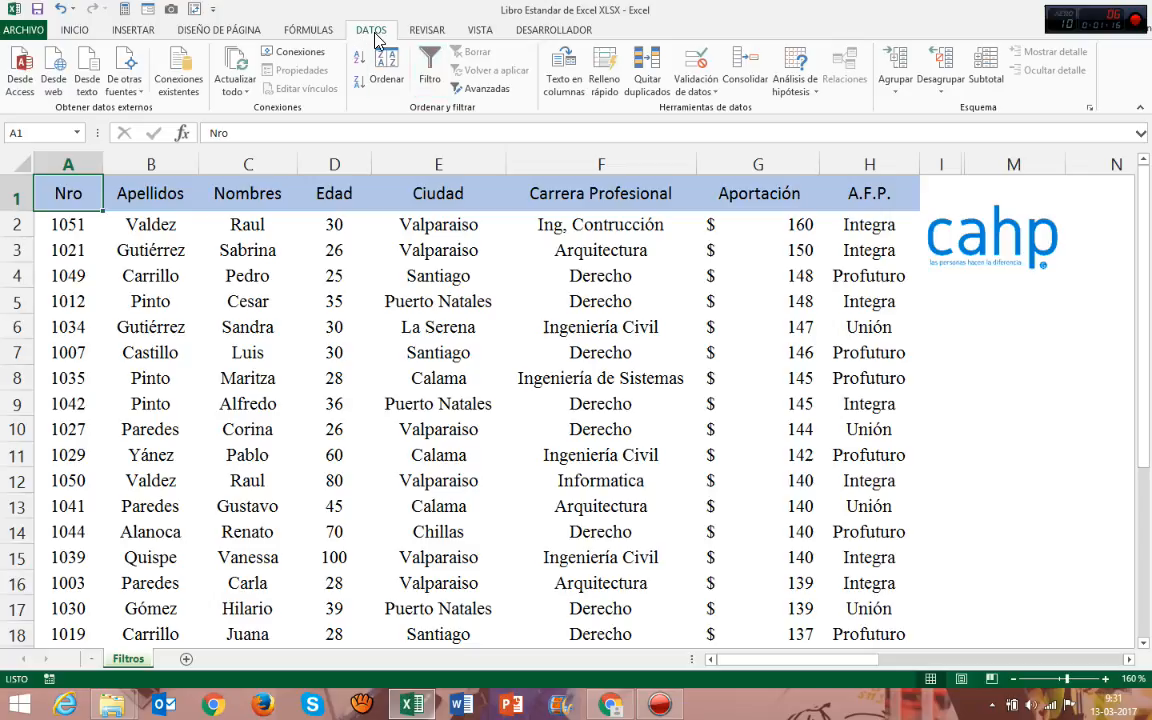
click(431, 82)
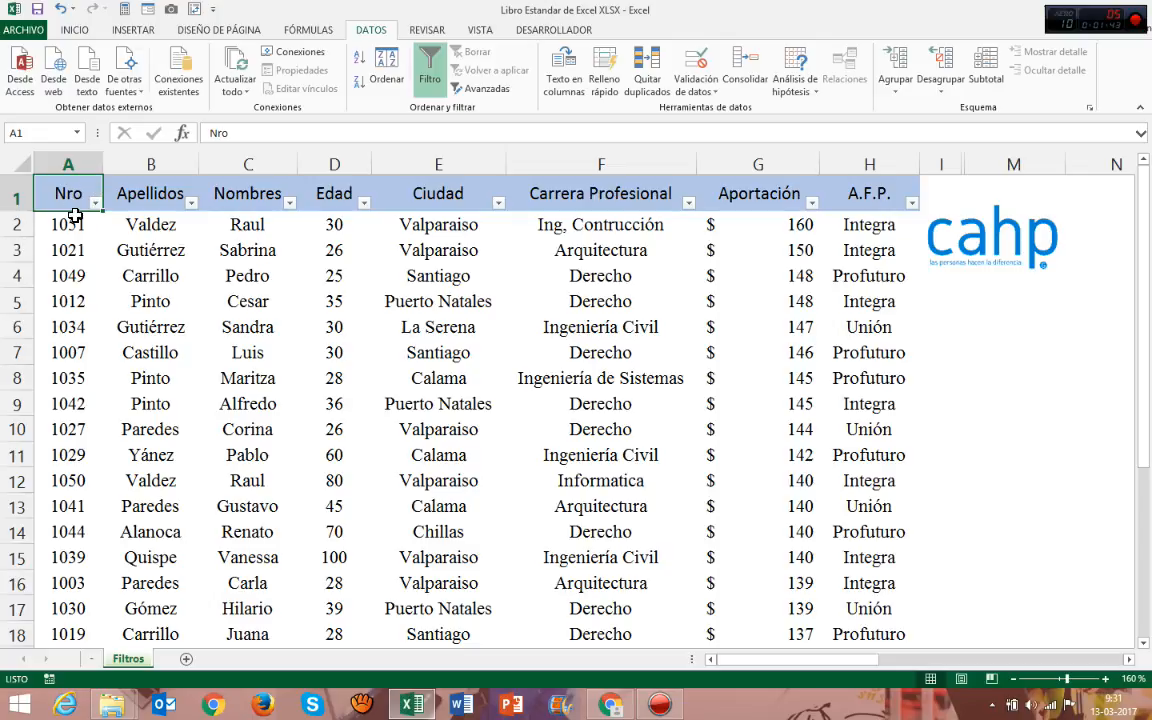
Examine the sorting options and the list of filter values available for the Nro column.
click(96, 204)
ctrl+scroll(103, 213, up, 7)
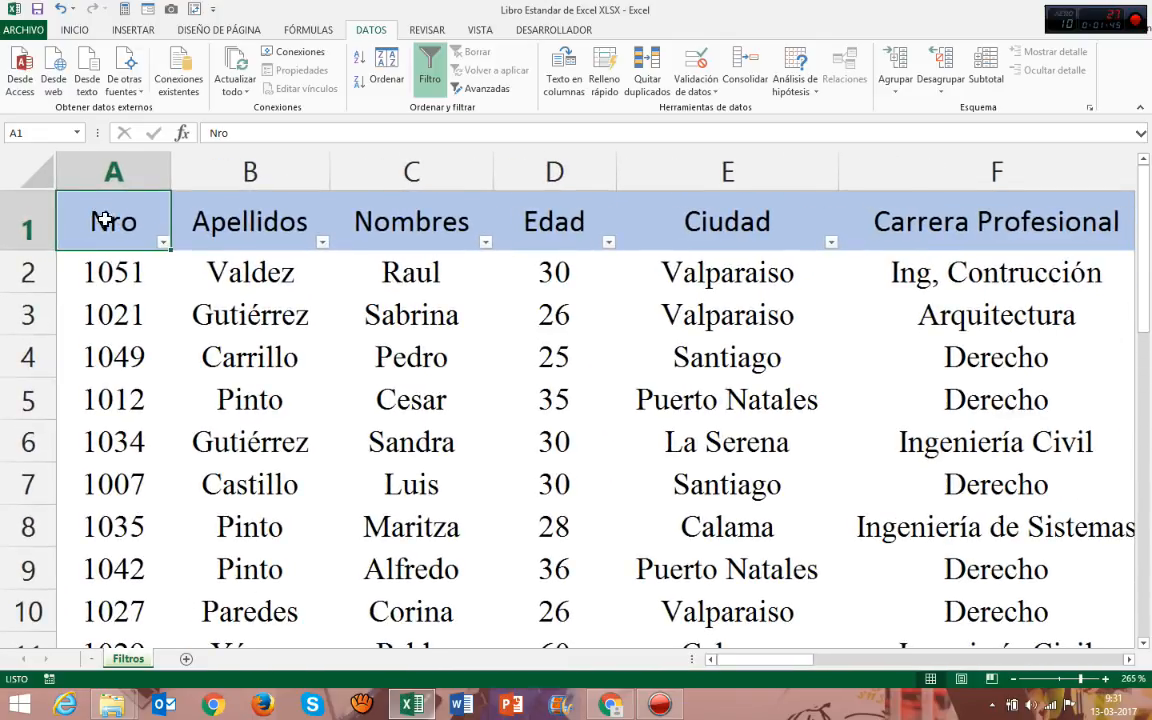
click(163, 244)
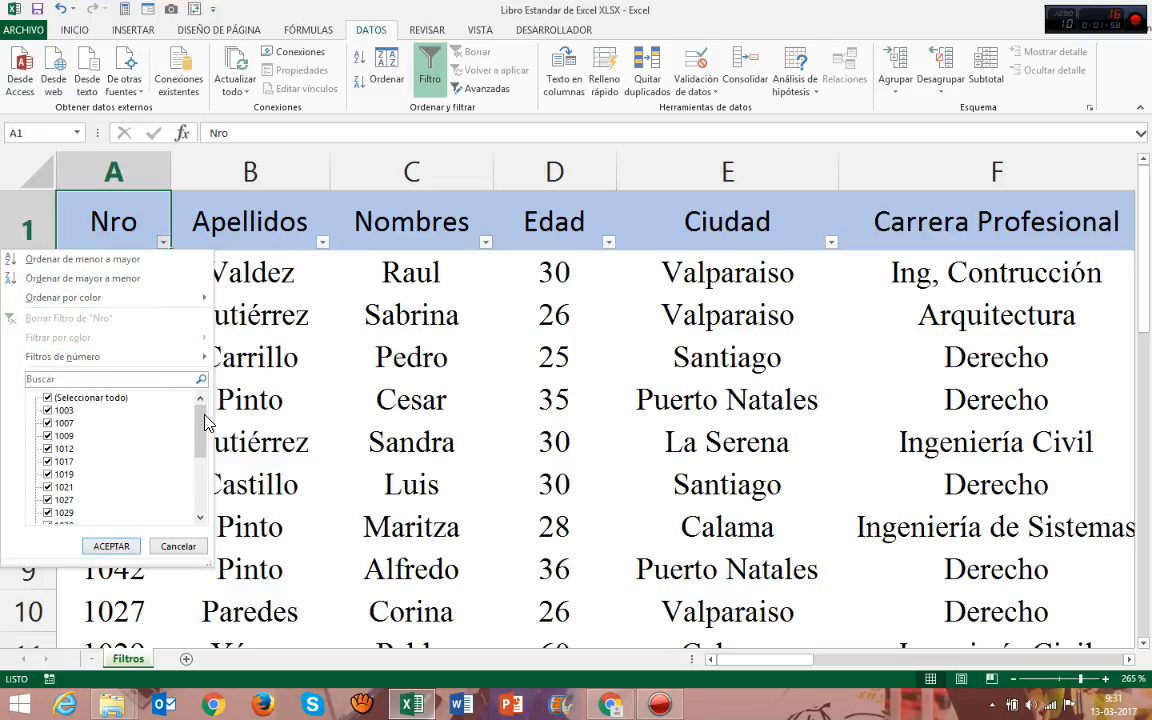
mouse_move(203, 414)
mouse_down()
mouse_move(201, 492)
mouse_move(203, 408)
mouse_up()
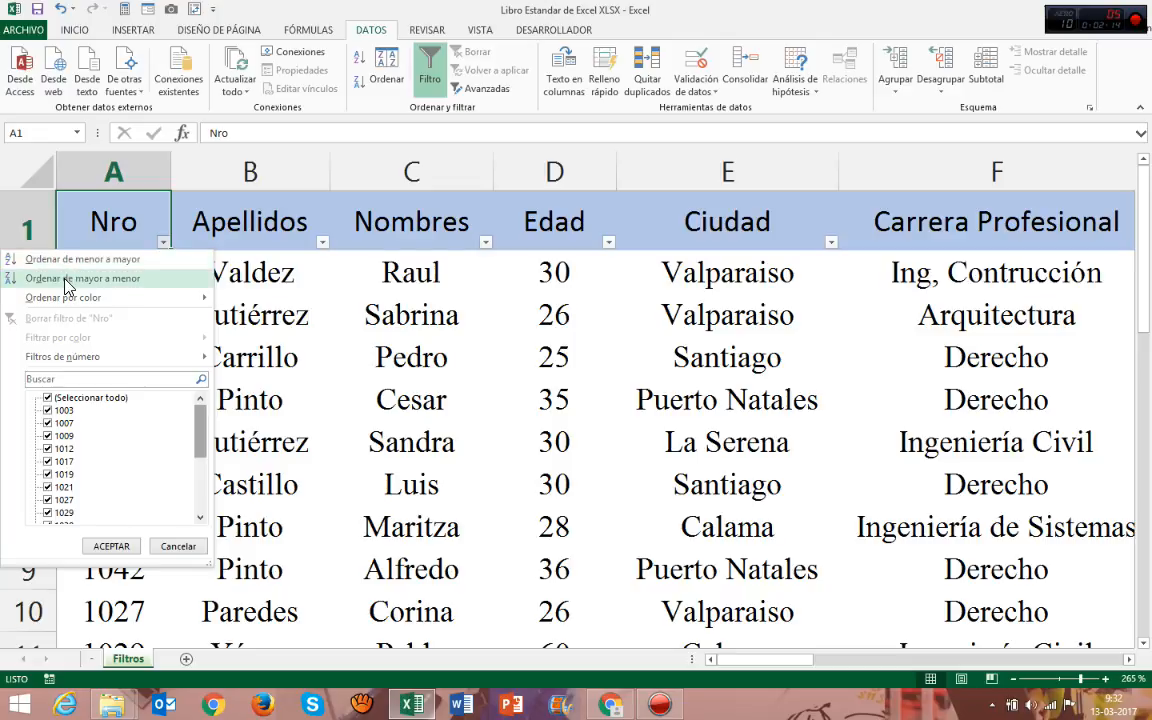
mouse_move(88, 300)
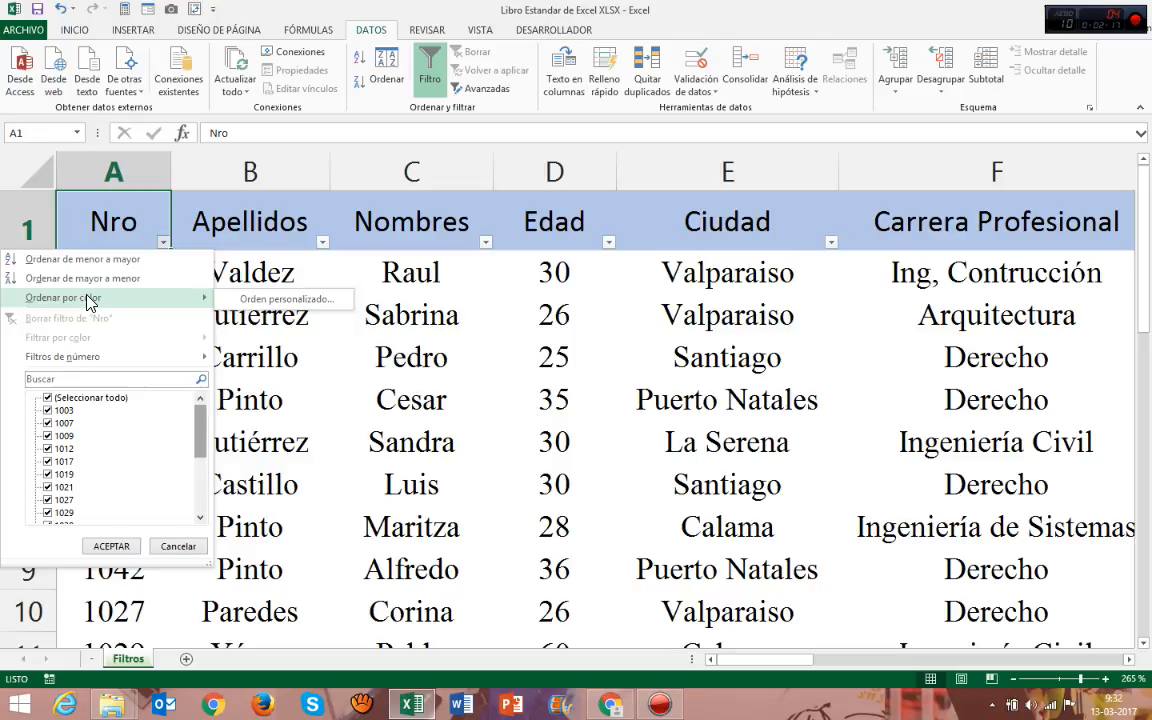
click(411, 220)
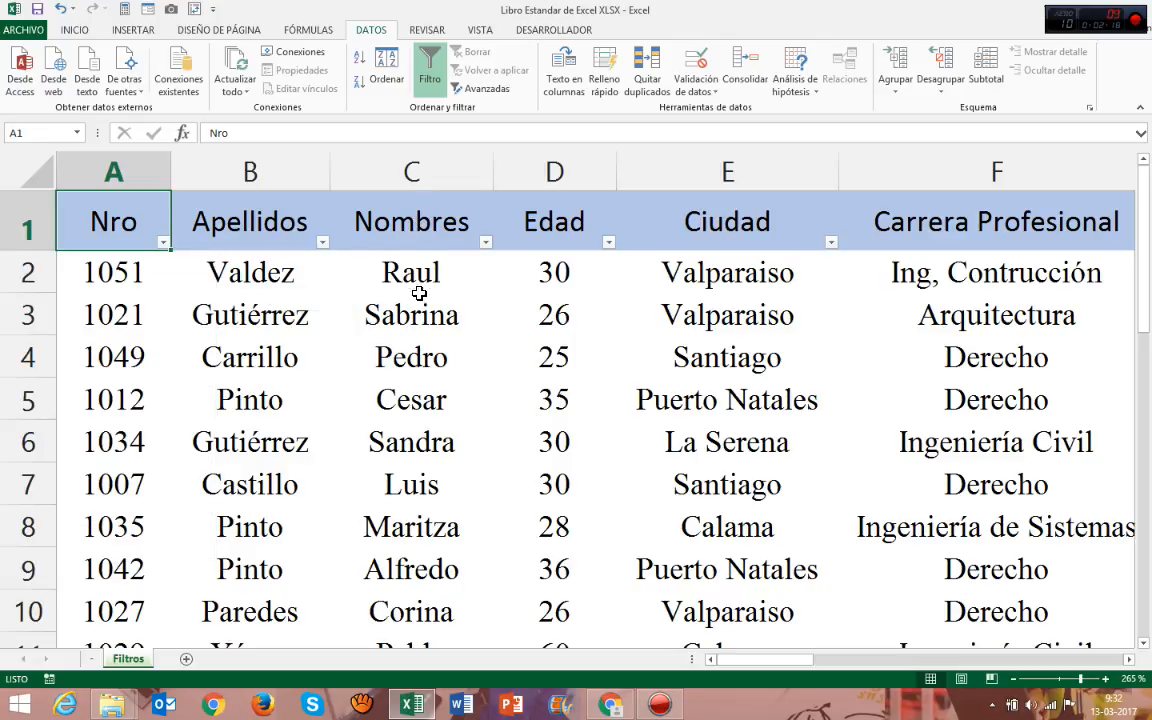
ctrl+scroll(480, 288, down, 1)
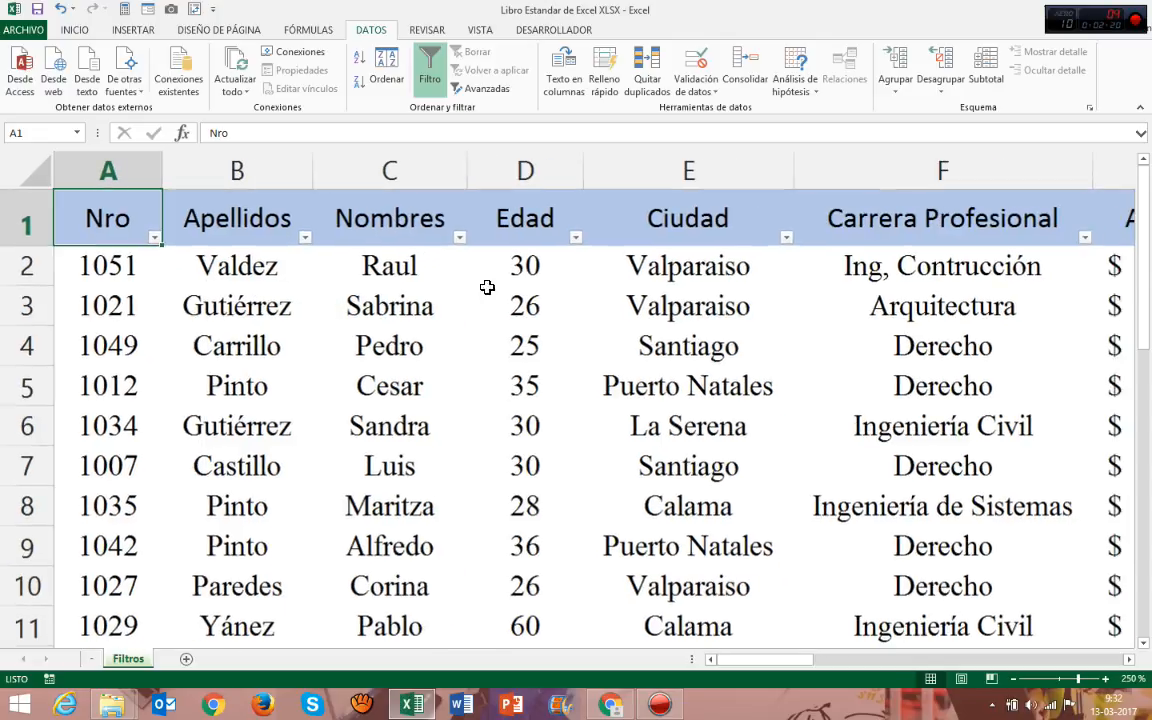
Examine the Edad column beside the Ciudad column, including Edad's sorting options and list of filter values.
click(525, 228)
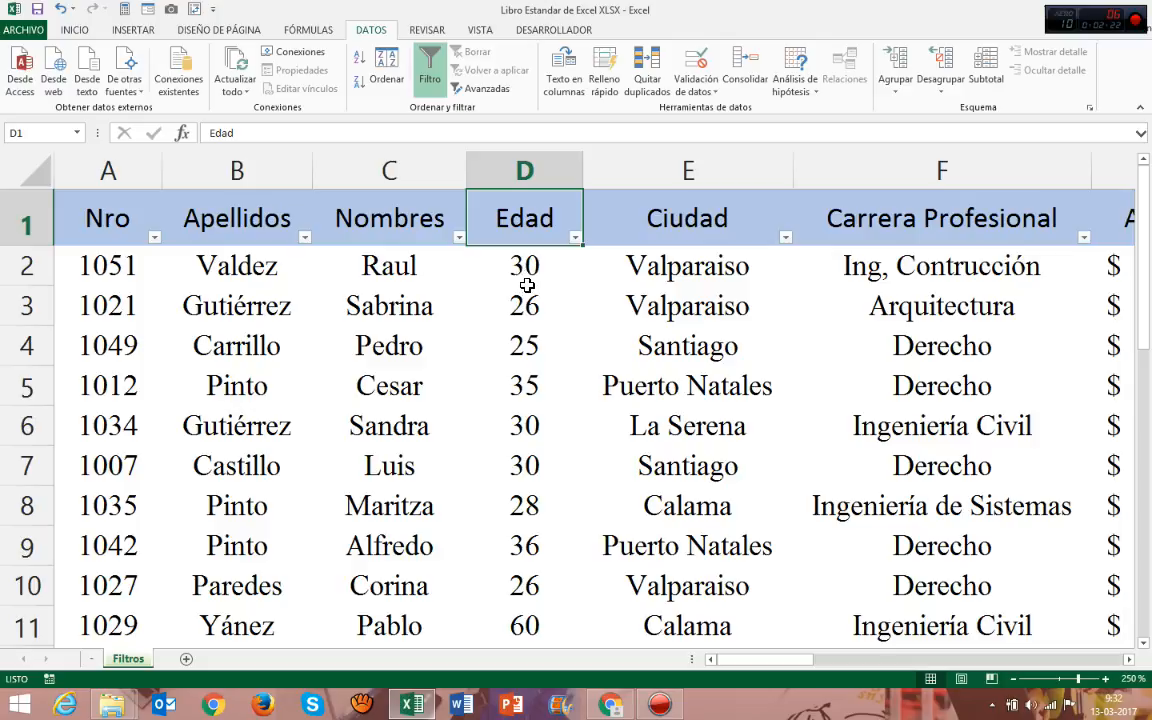
click(575, 239)
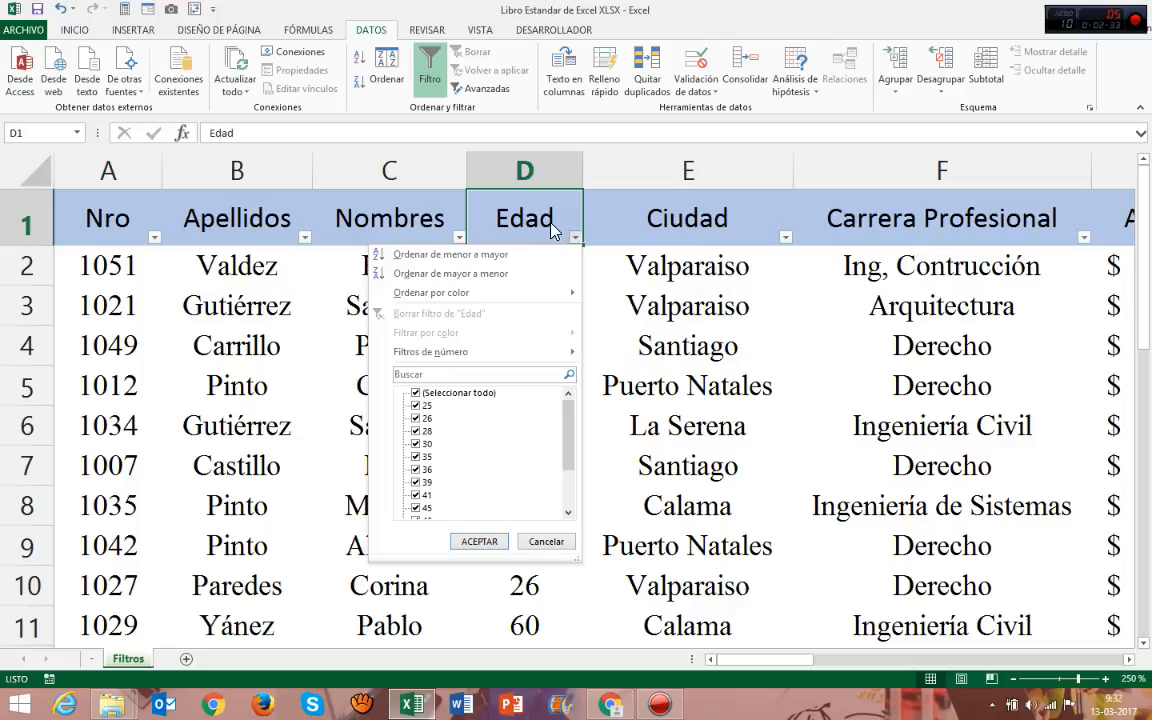
click(537, 171)
click(537, 171)
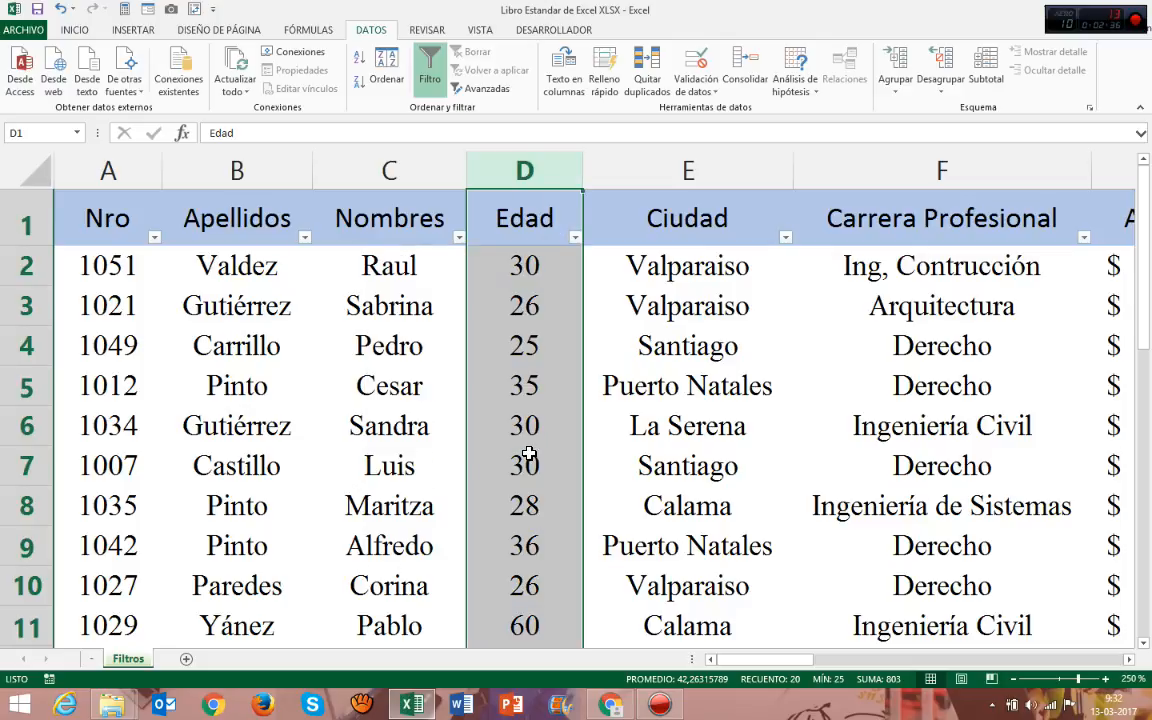
click(658, 167)
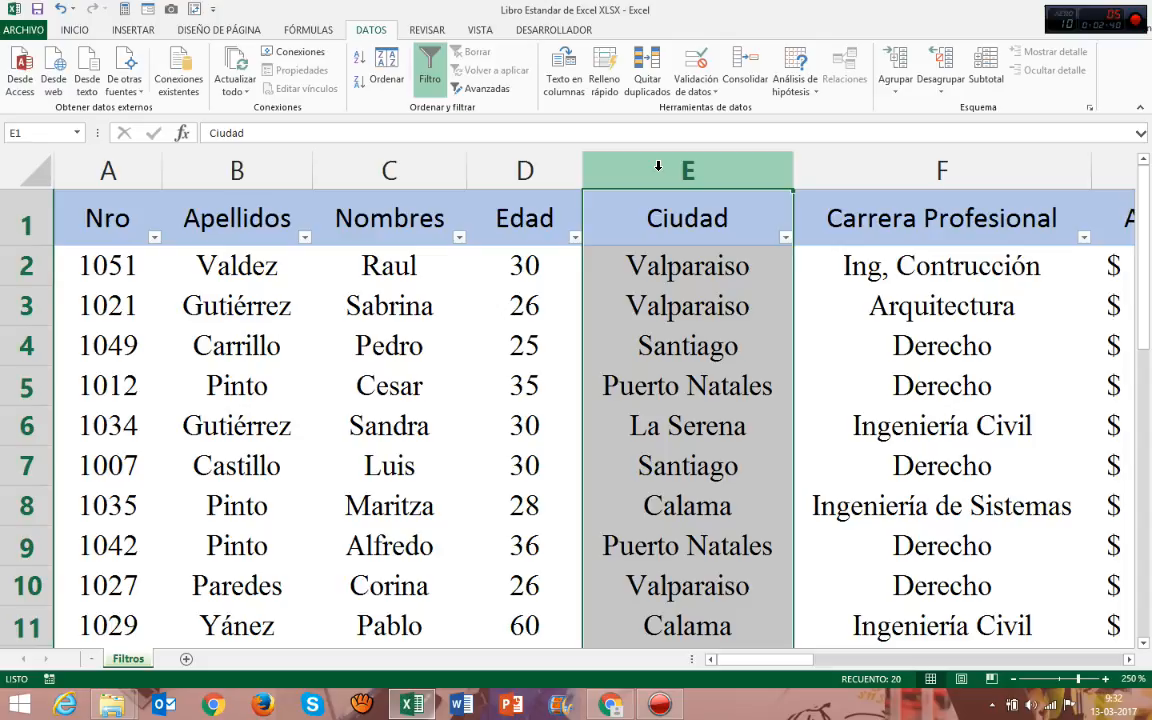
click(540, 168)
click(622, 168)
click(510, 168)
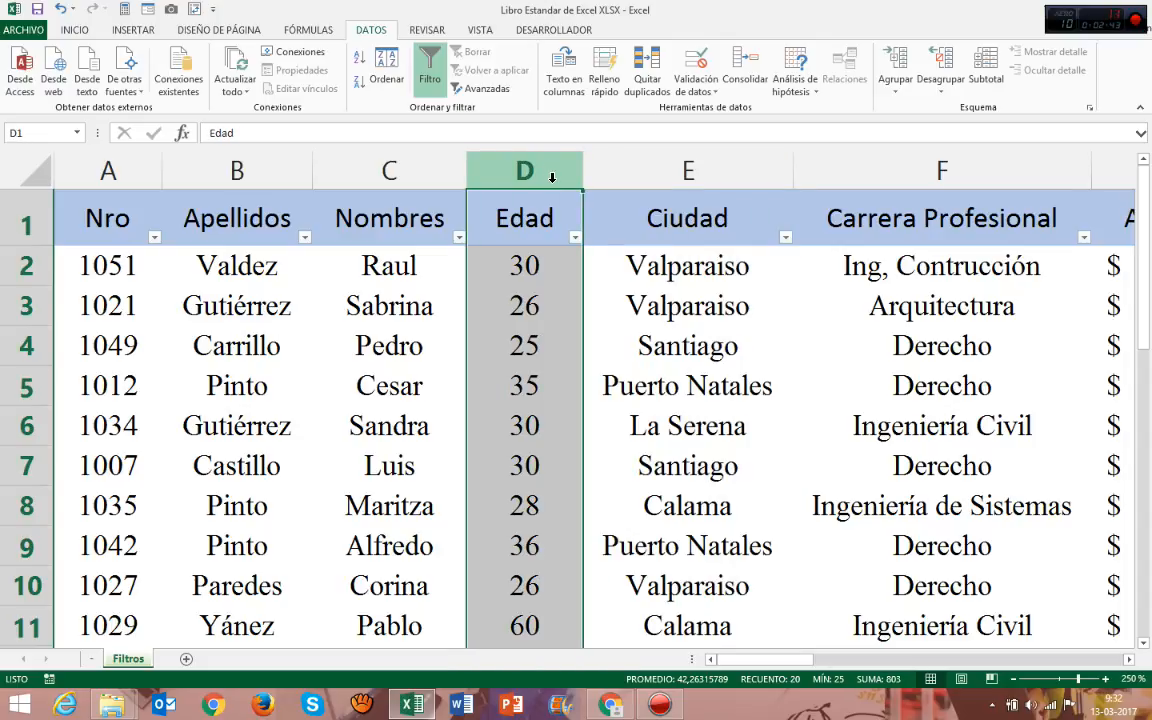
click(547, 233)
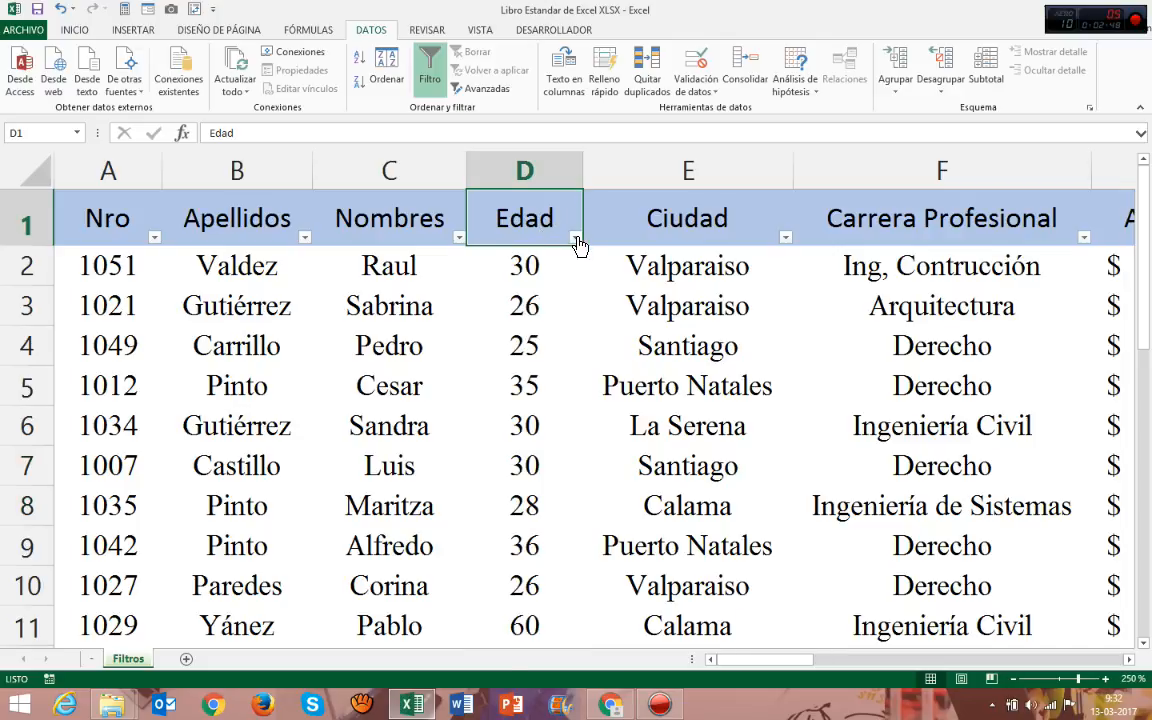
click(576, 238)
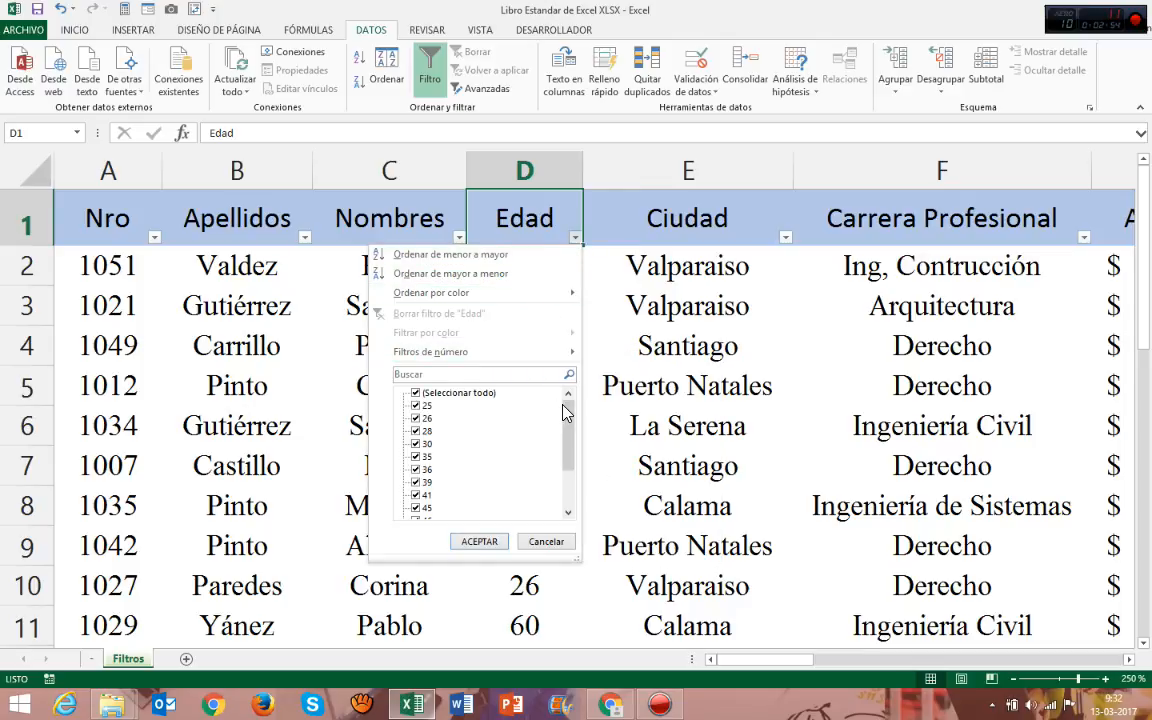
mouse_move(566, 416)
mouse_down()
mouse_move(568, 474)
mouse_move(576, 406)
mouse_move(576, 474)
mouse_move(576, 410)
mouse_up()
mouse_move(566, 438)
mouse_down()
mouse_move(565, 496)
mouse_move(566, 440)
mouse_up()
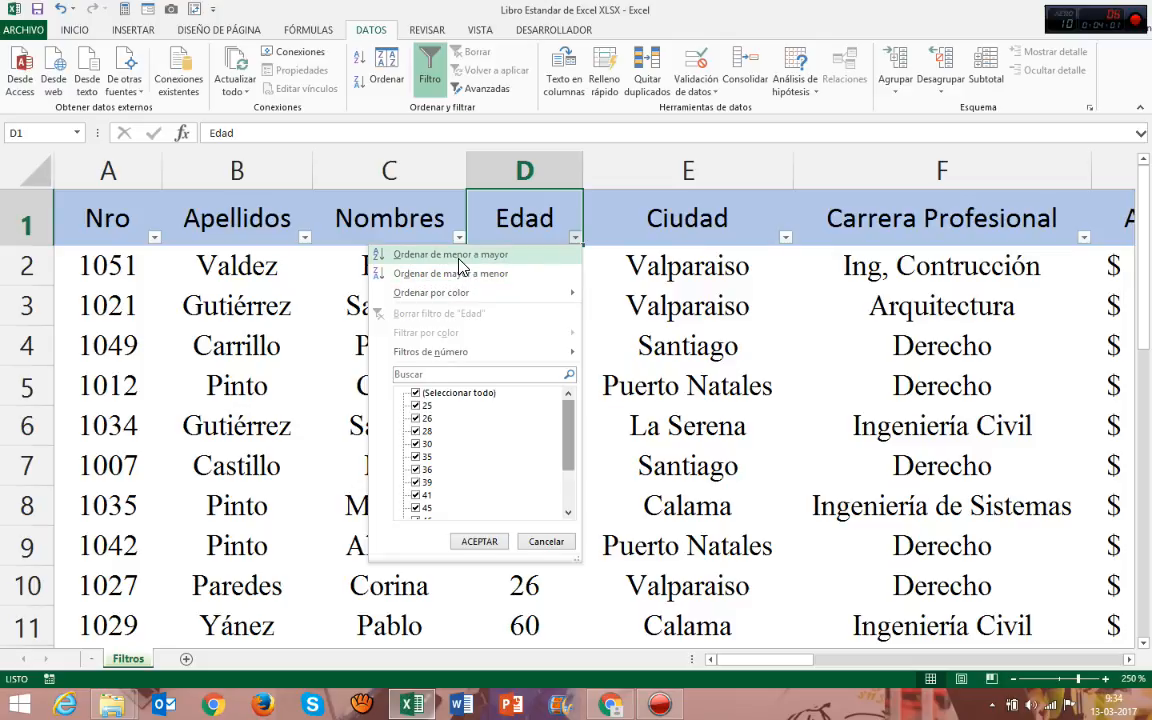
Sort the table by Edad from smallest to largest and check the first and last records.
click(601, 249)
click(575, 240)
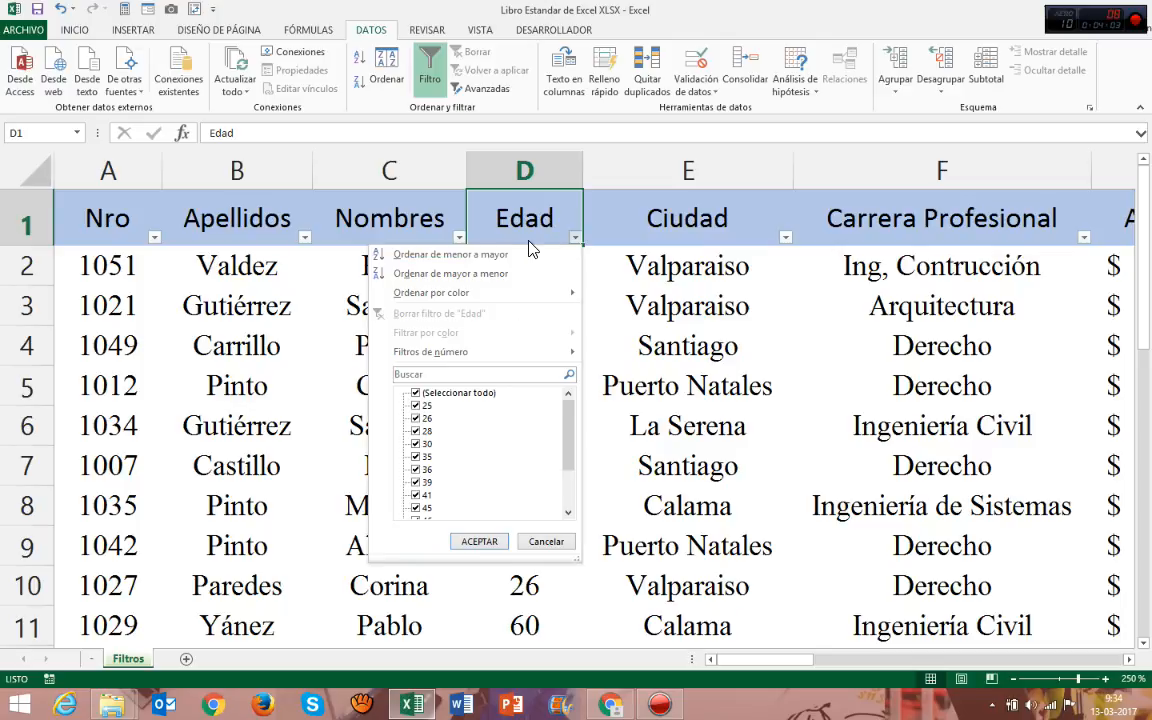
click(489, 254)
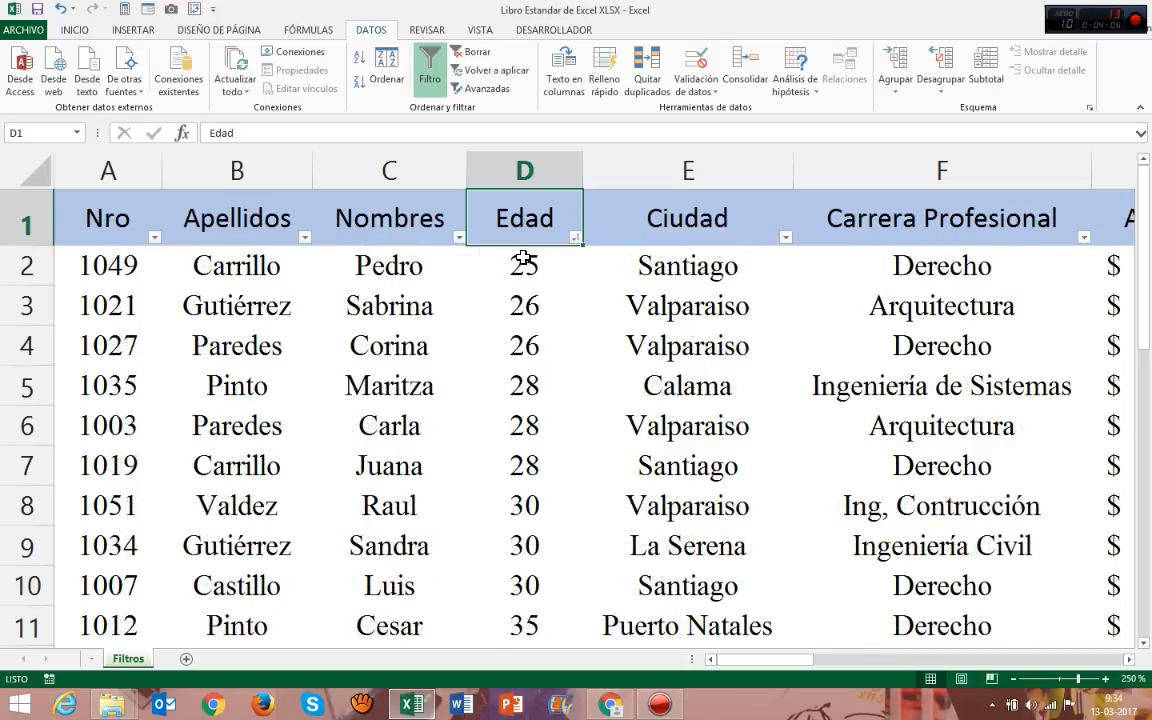
click(522, 260)
drag(73, 264, 895, 275)
click(527, 262)
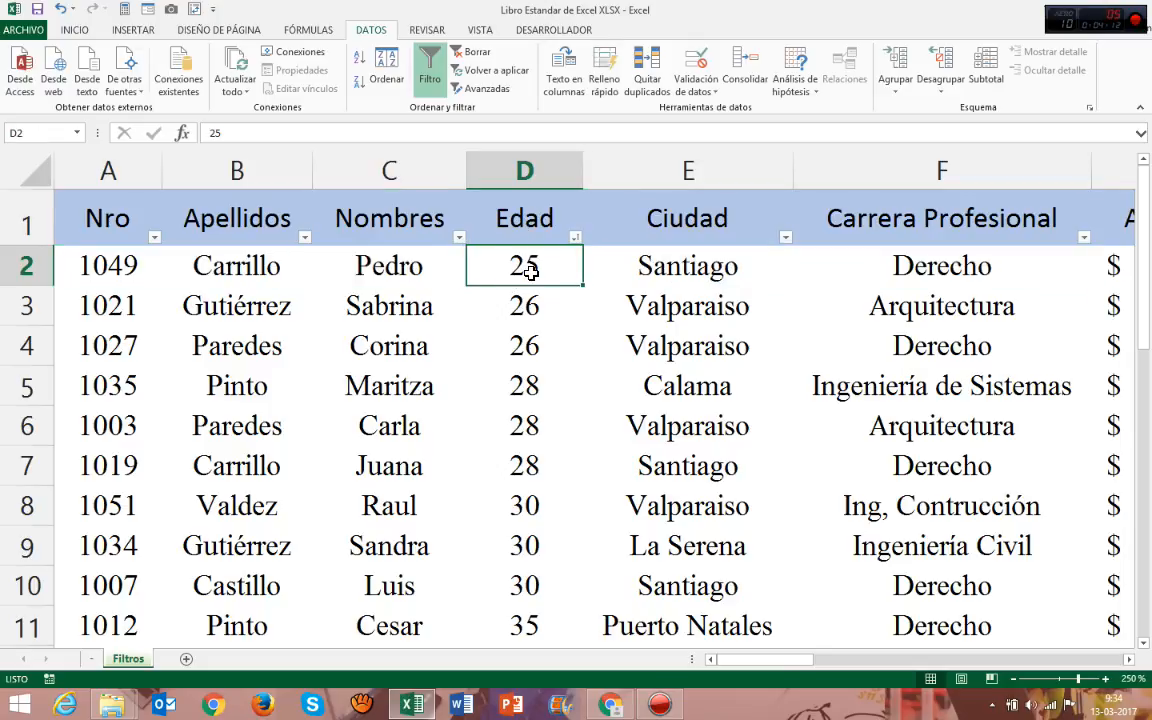
scroll(530, 280, down, 5)
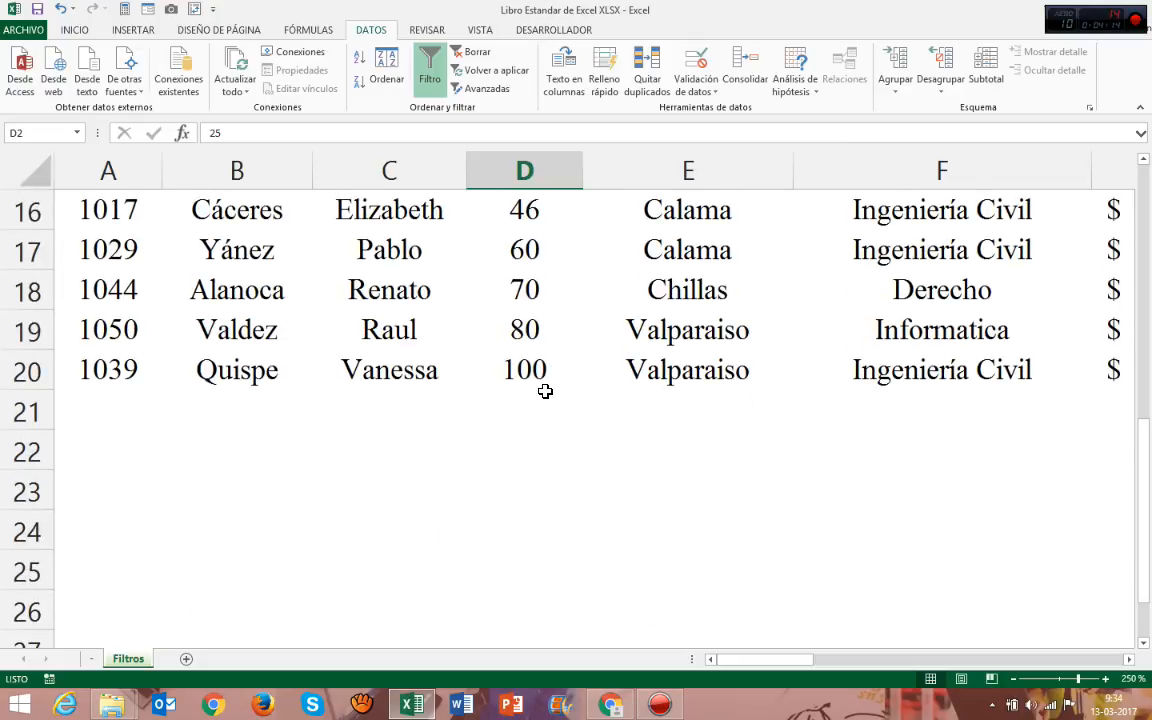
click(540, 376)
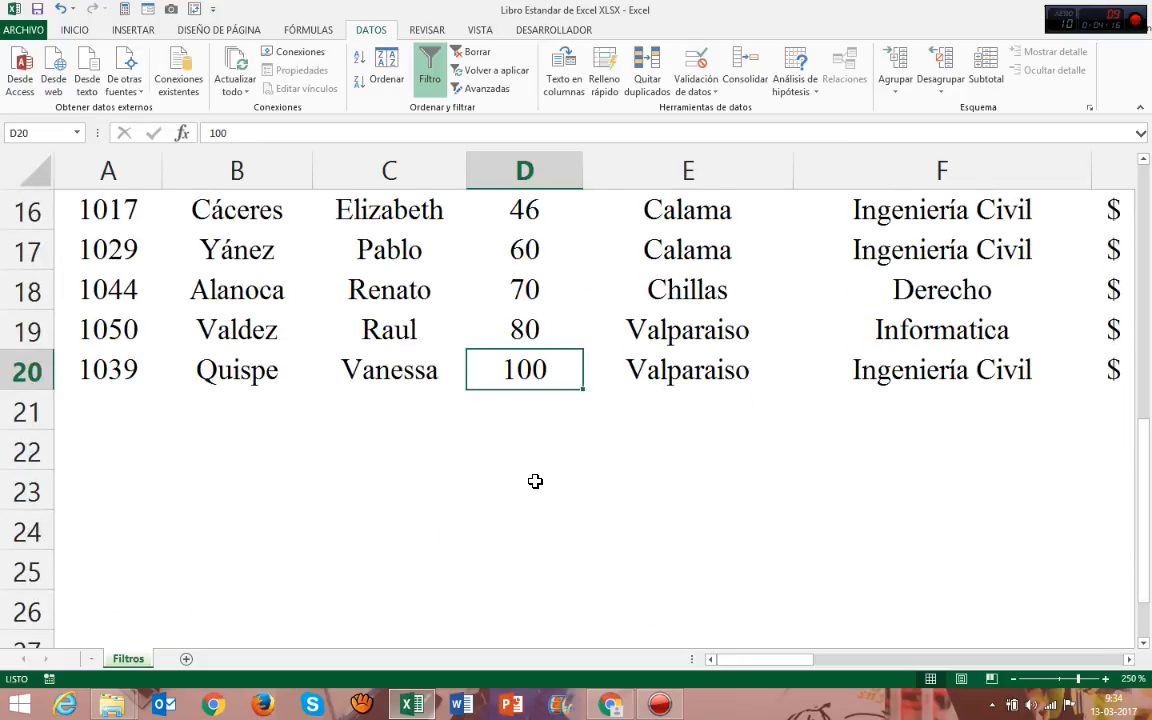
scroll(537, 471, up, 5)
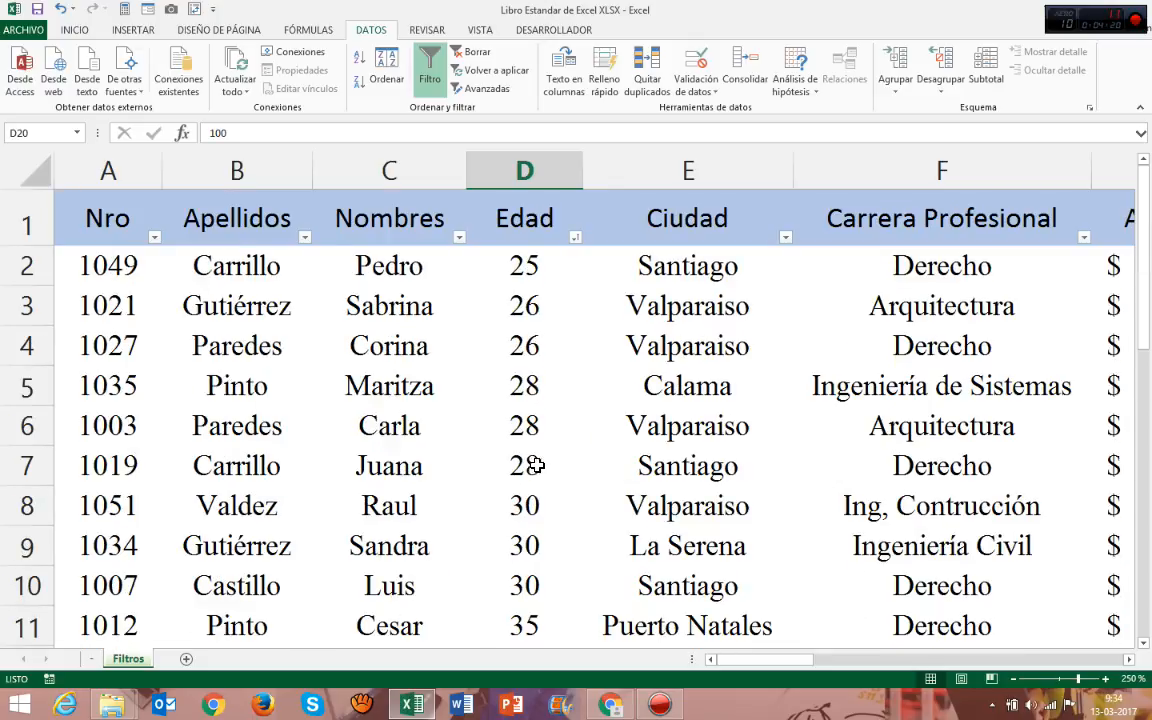
click(521, 278)
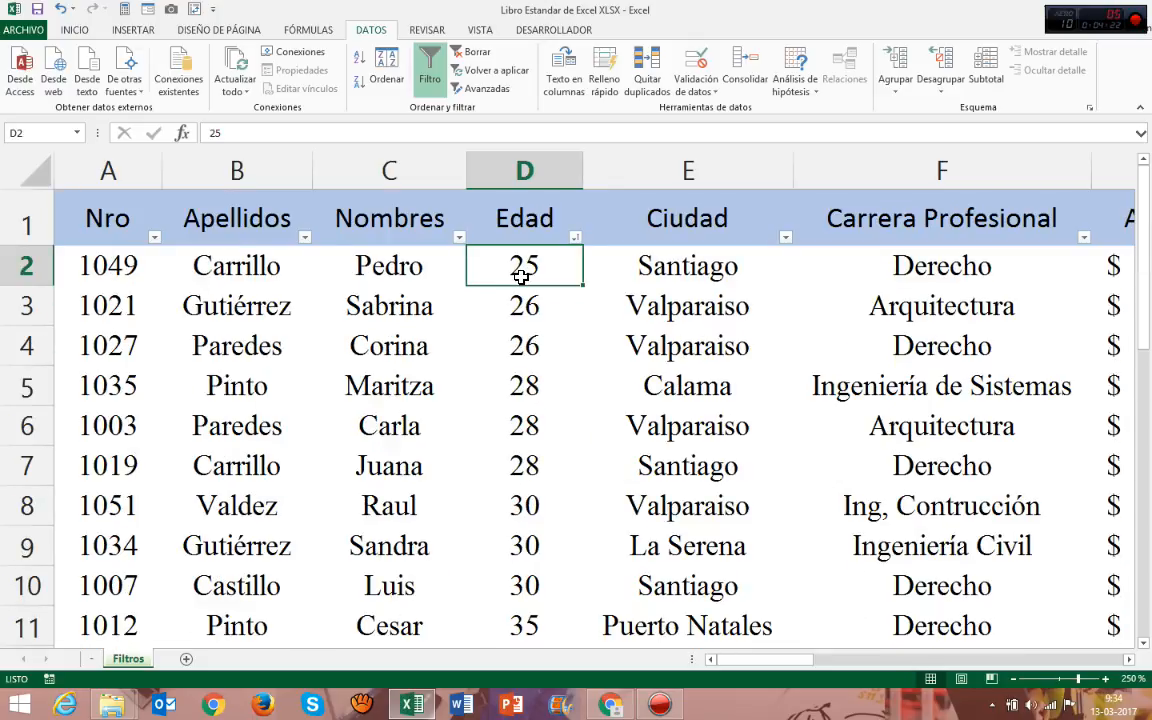
Sort the table by Edad from largest to smallest and check the record in row 2.
click(574, 237)
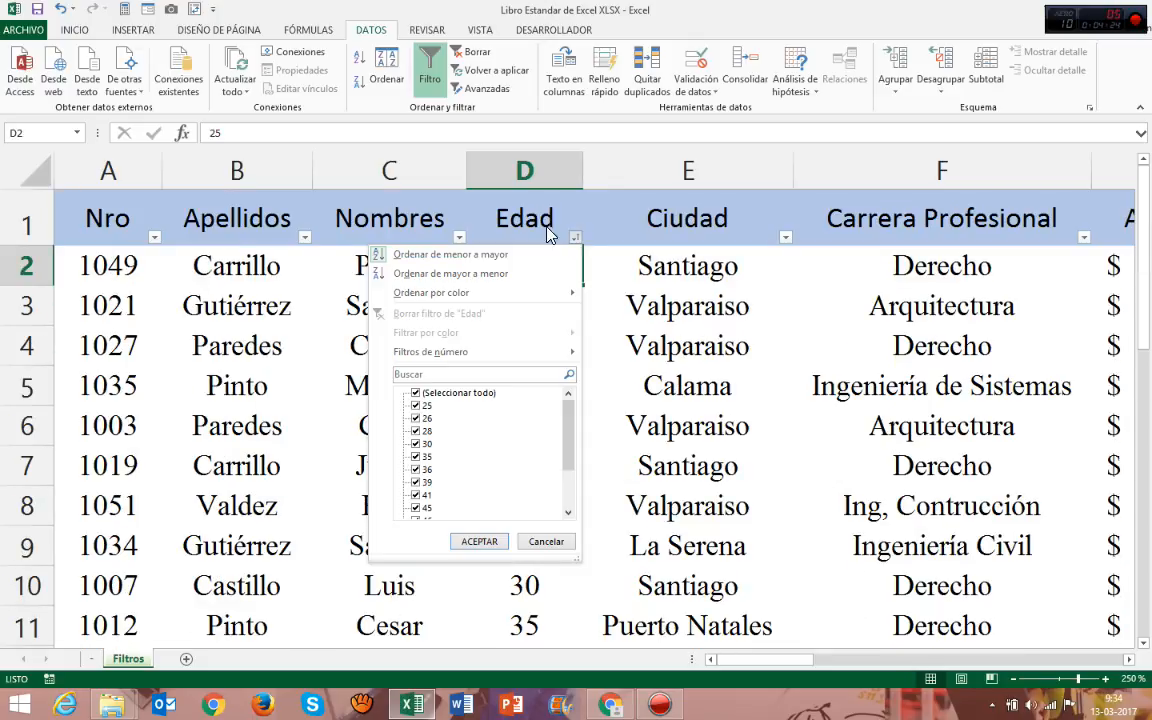
click(490, 275)
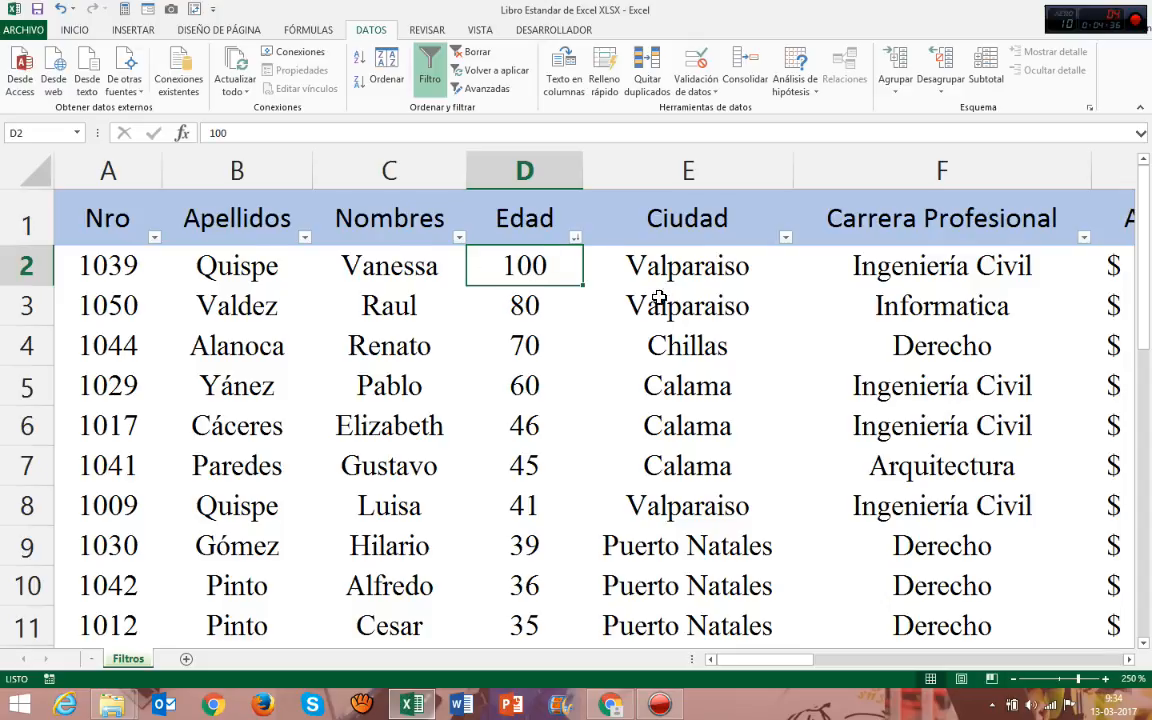
click(30, 263)
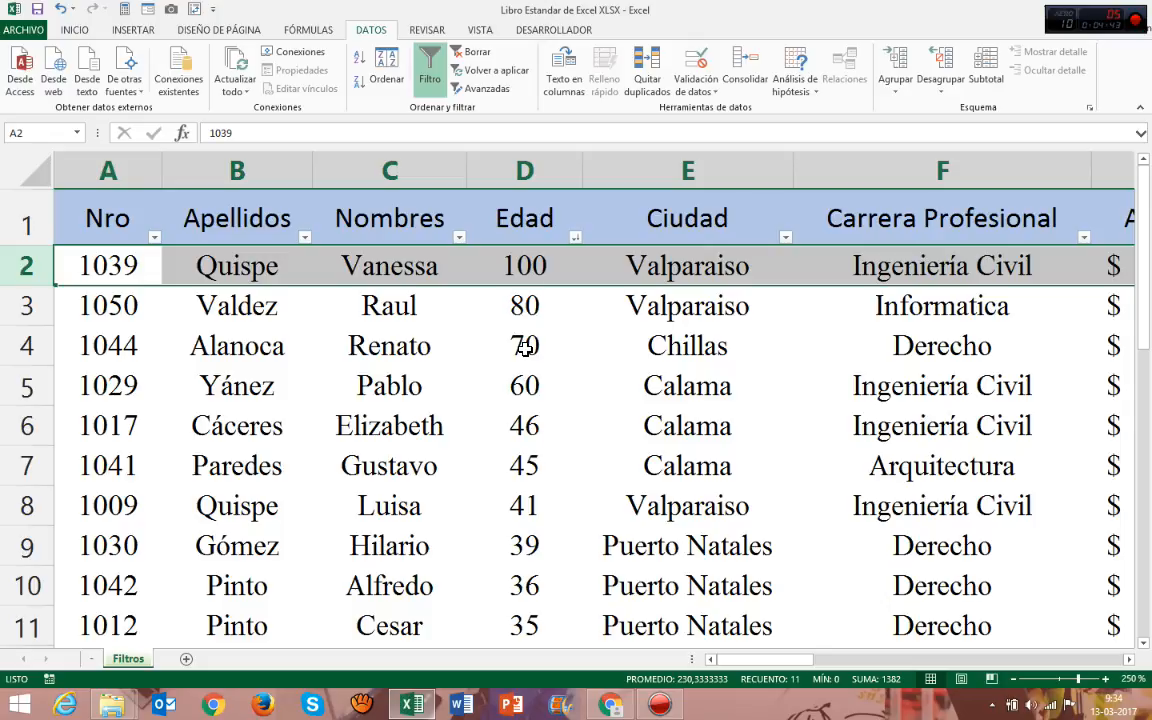
click(343, 265)
click(352, 162)
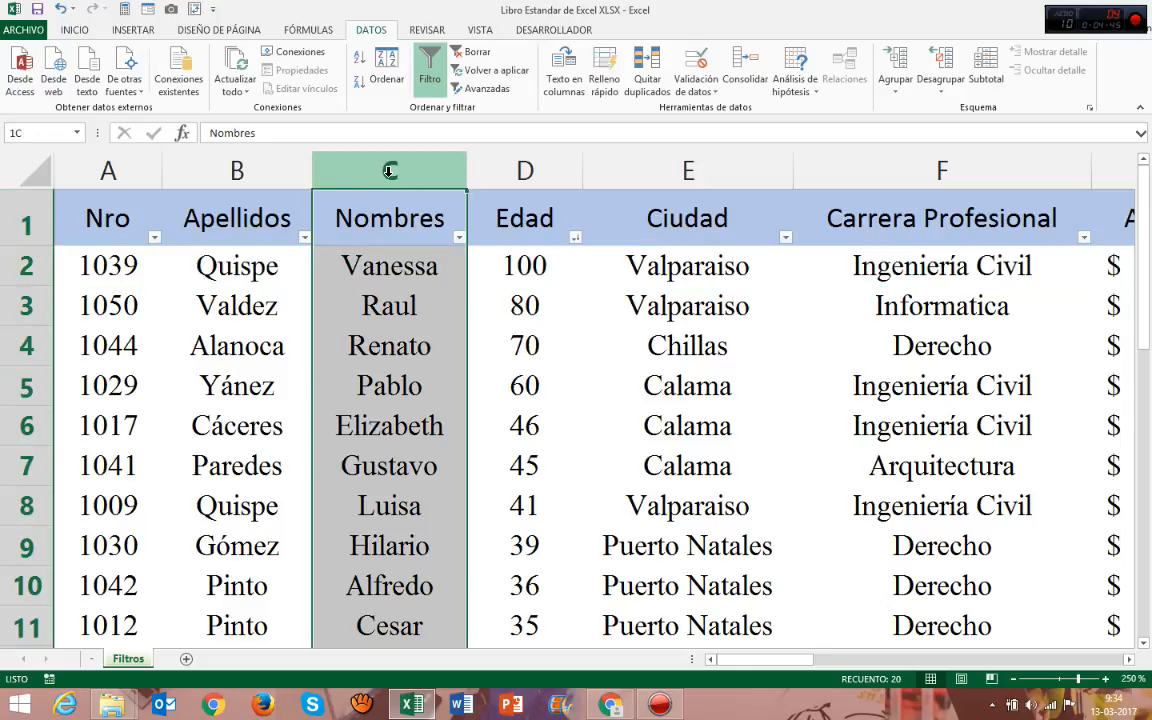
click(240, 168)
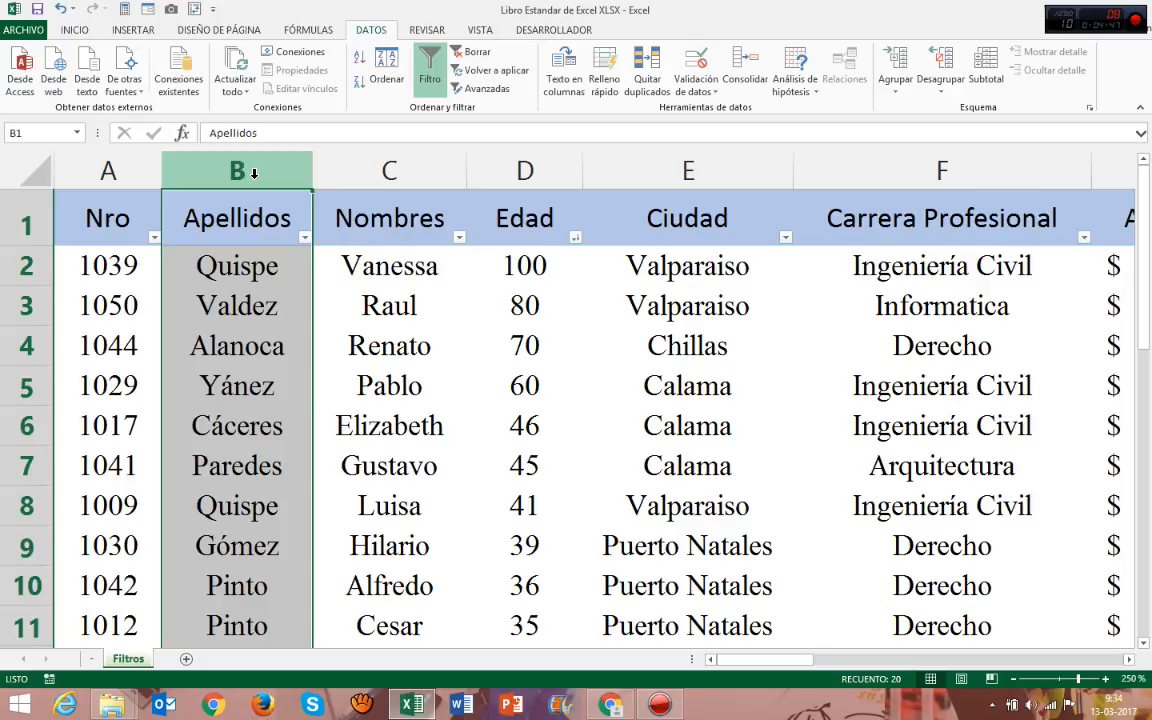
click(512, 263)
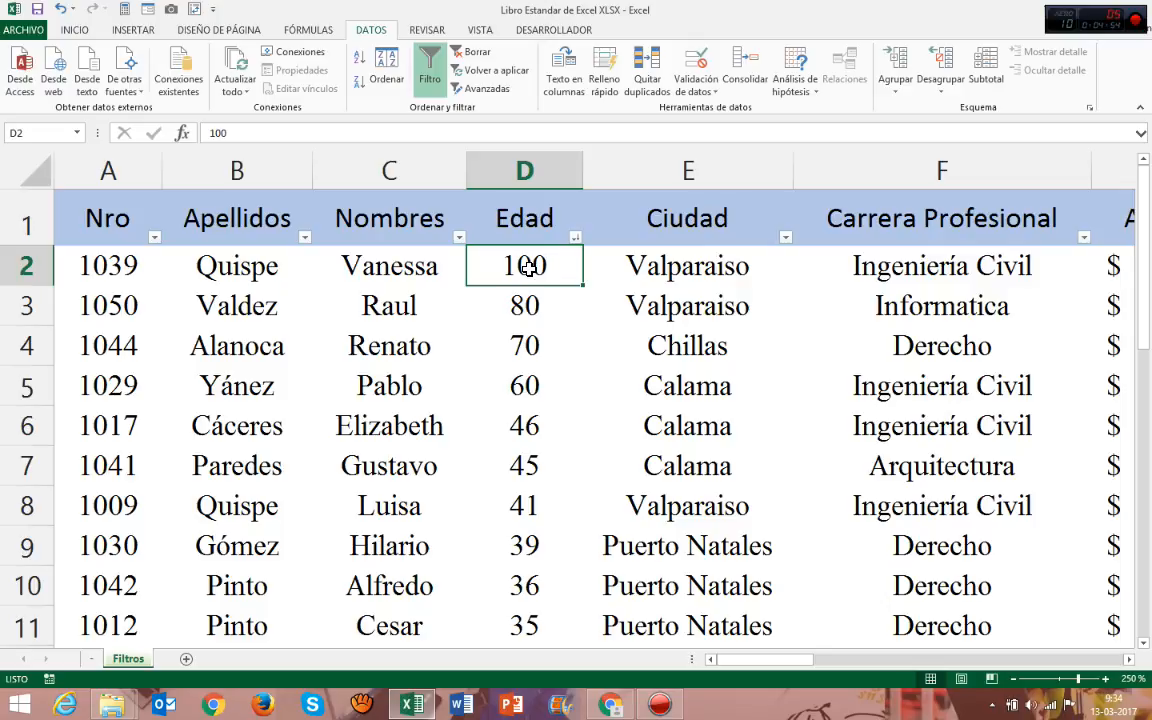
Reorder the table by Edad from smallest to largest.
click(575, 237)
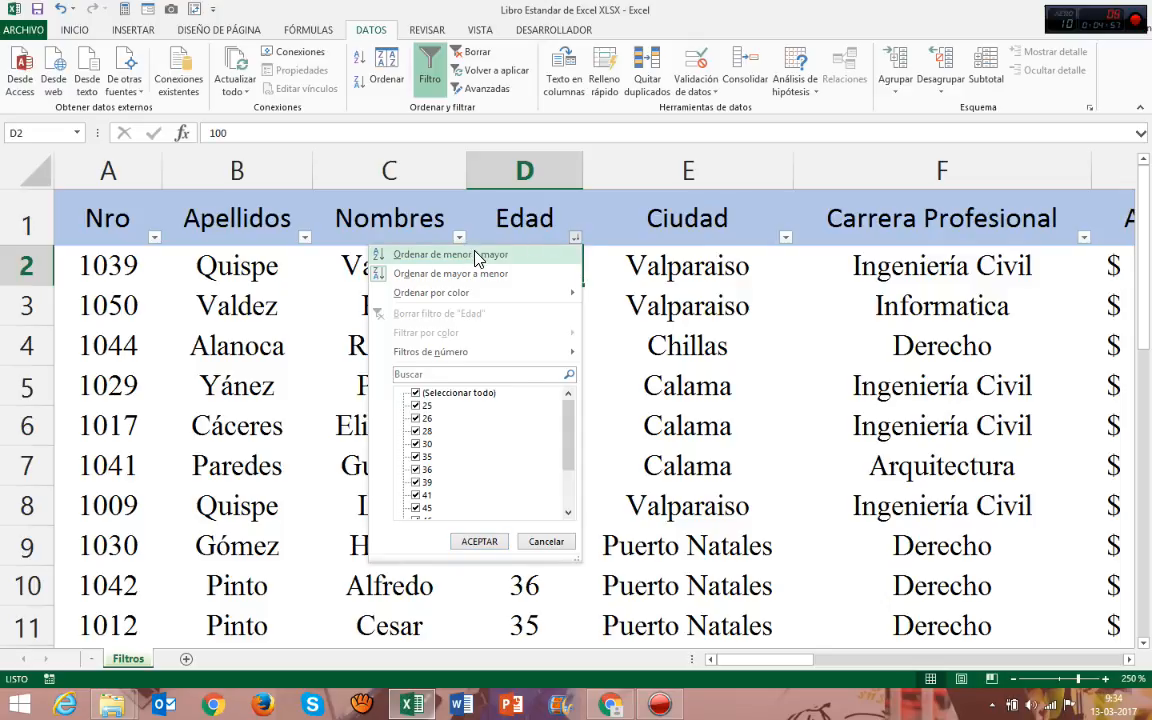
click(478, 256)
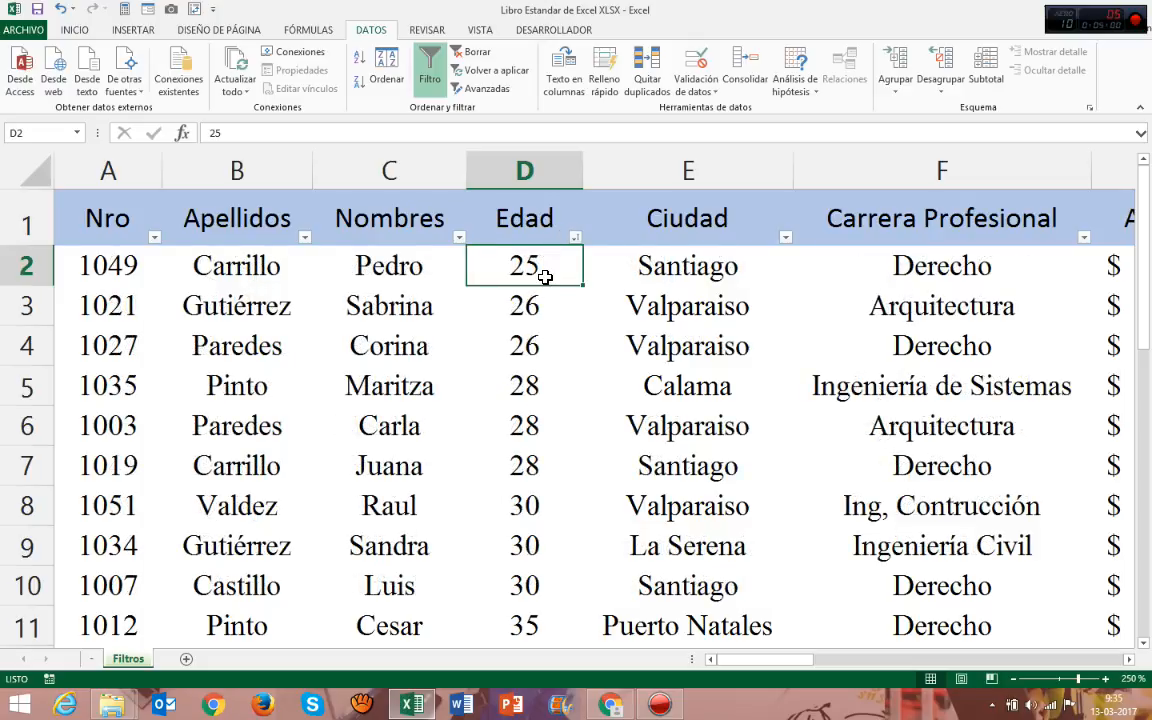
Check the colour sorting options for Edad and reapply its order from smallest to largest.
click(575, 238)
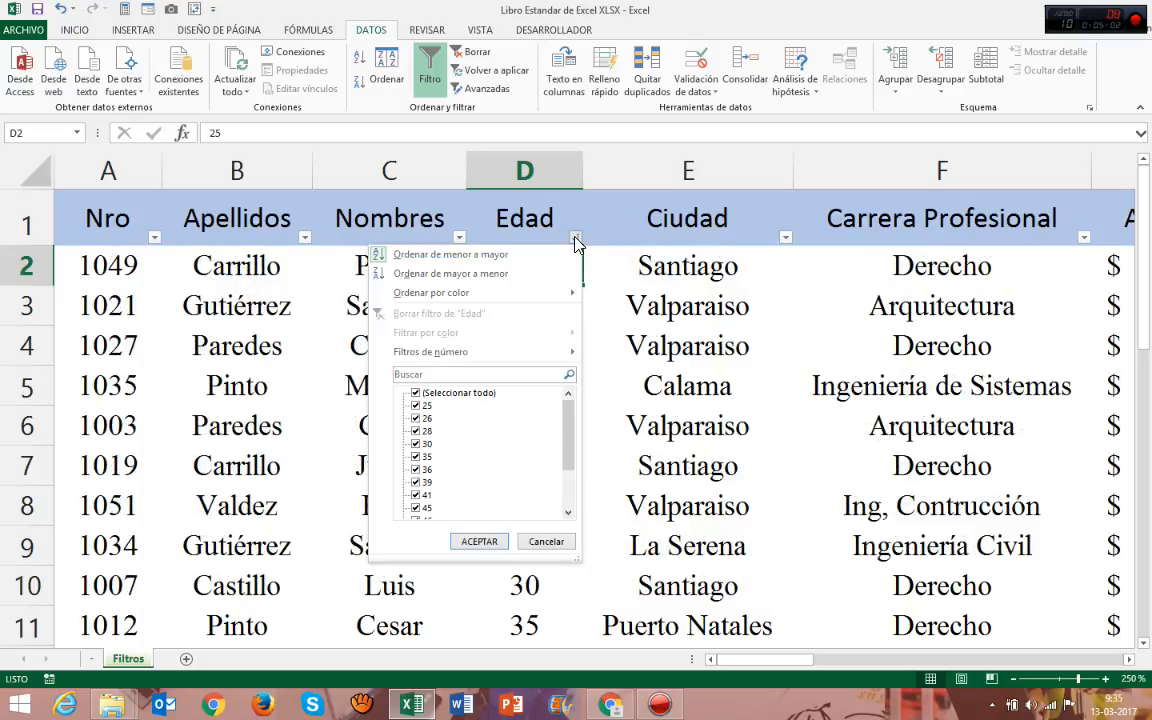
mouse_move(437, 296)
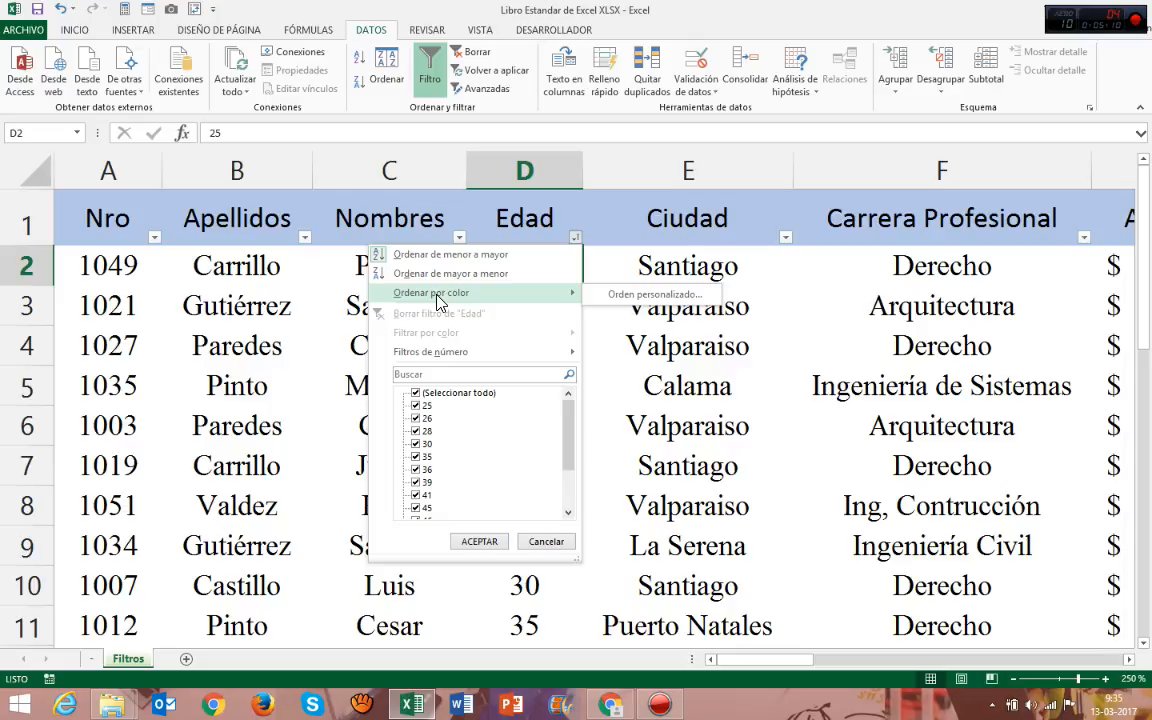
click(445, 254)
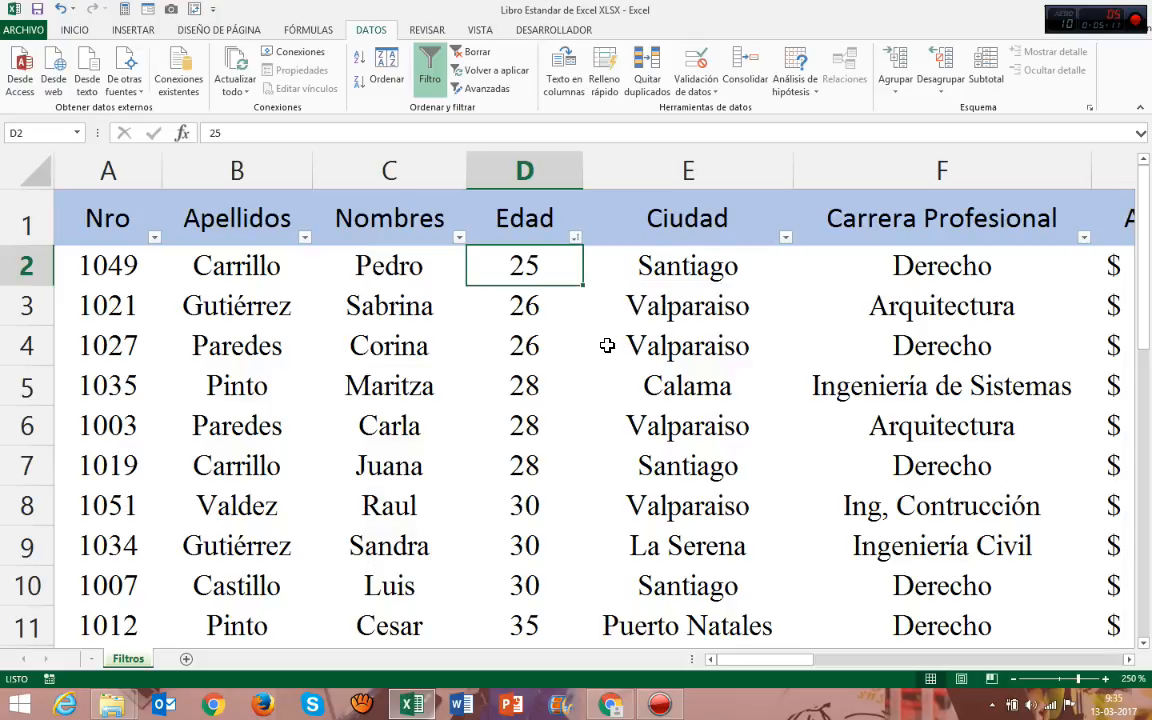
Look over the ages in the Edad column from row 3 down to row 8.
click(524, 376)
click(477, 342)
click(478, 300)
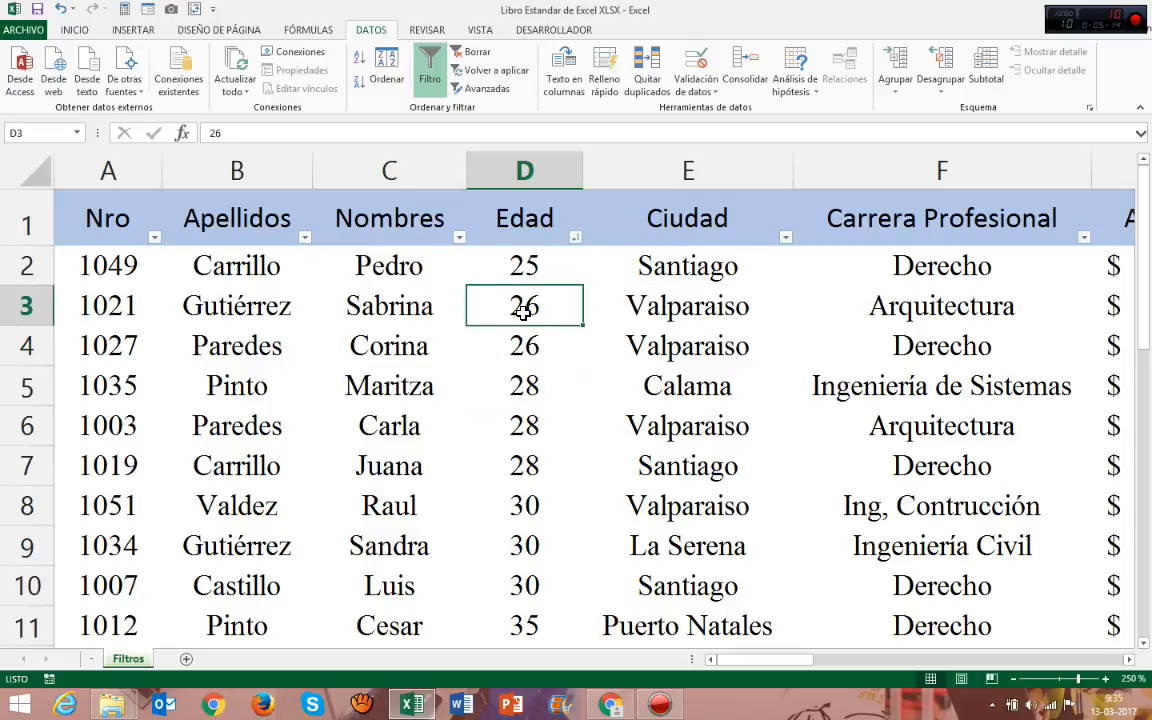
click(524, 357)
click(474, 369)
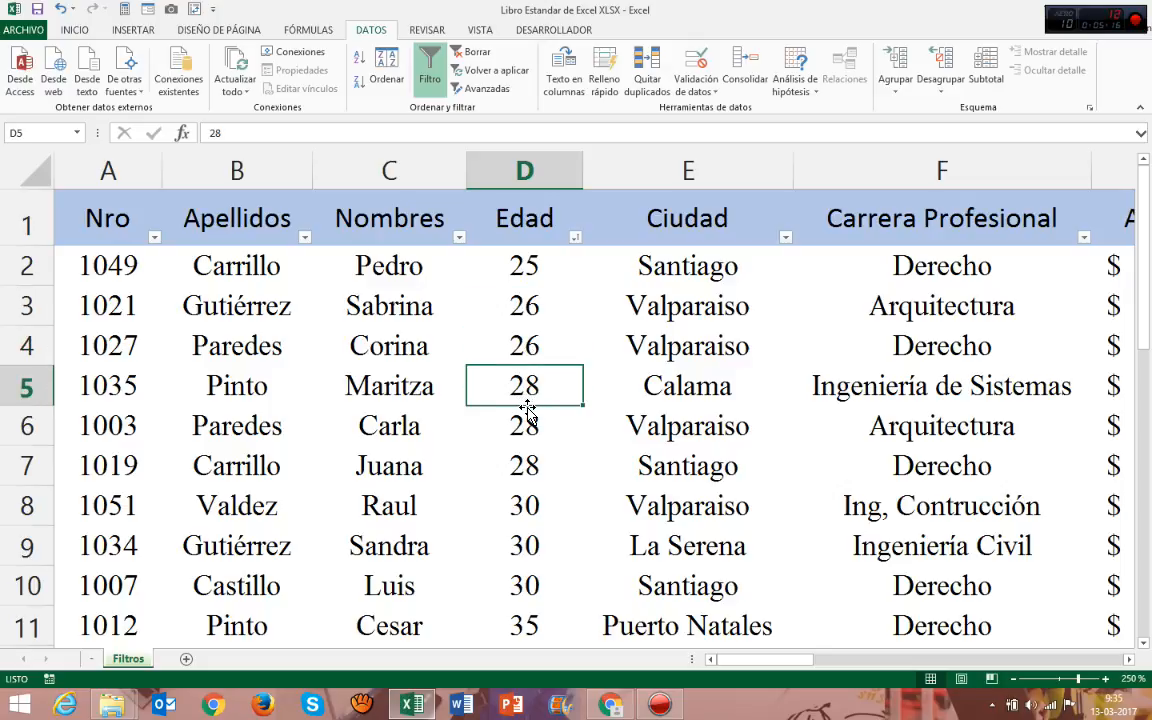
click(519, 308)
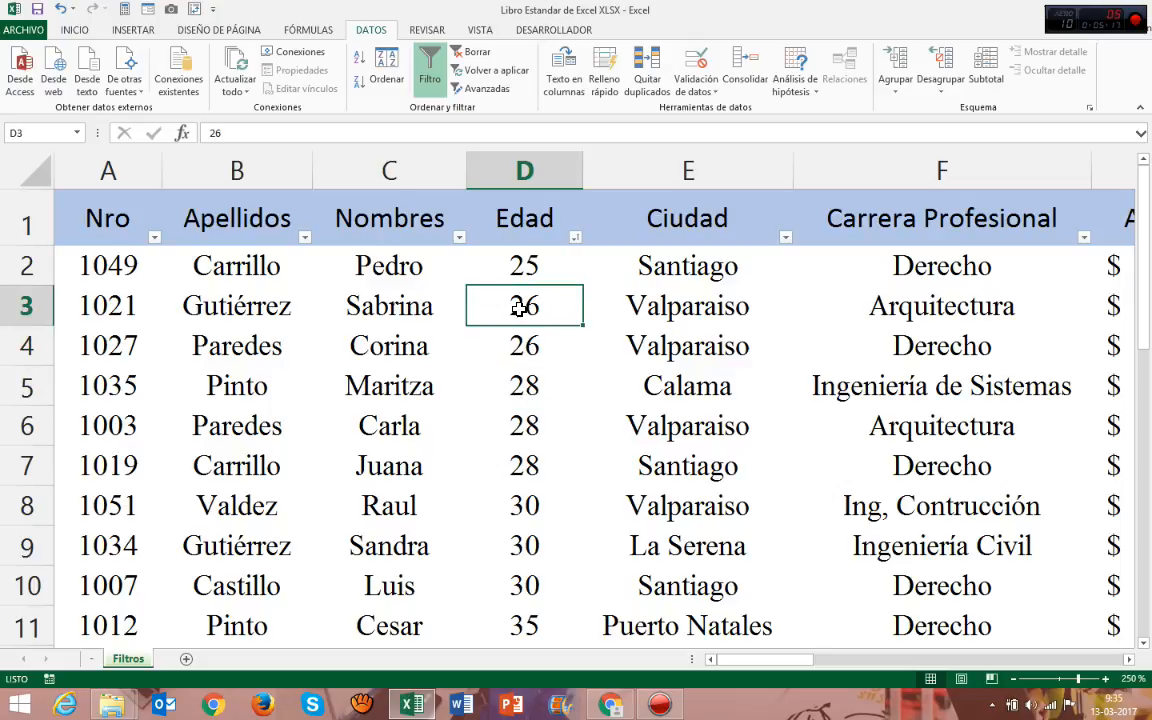
click(530, 515)
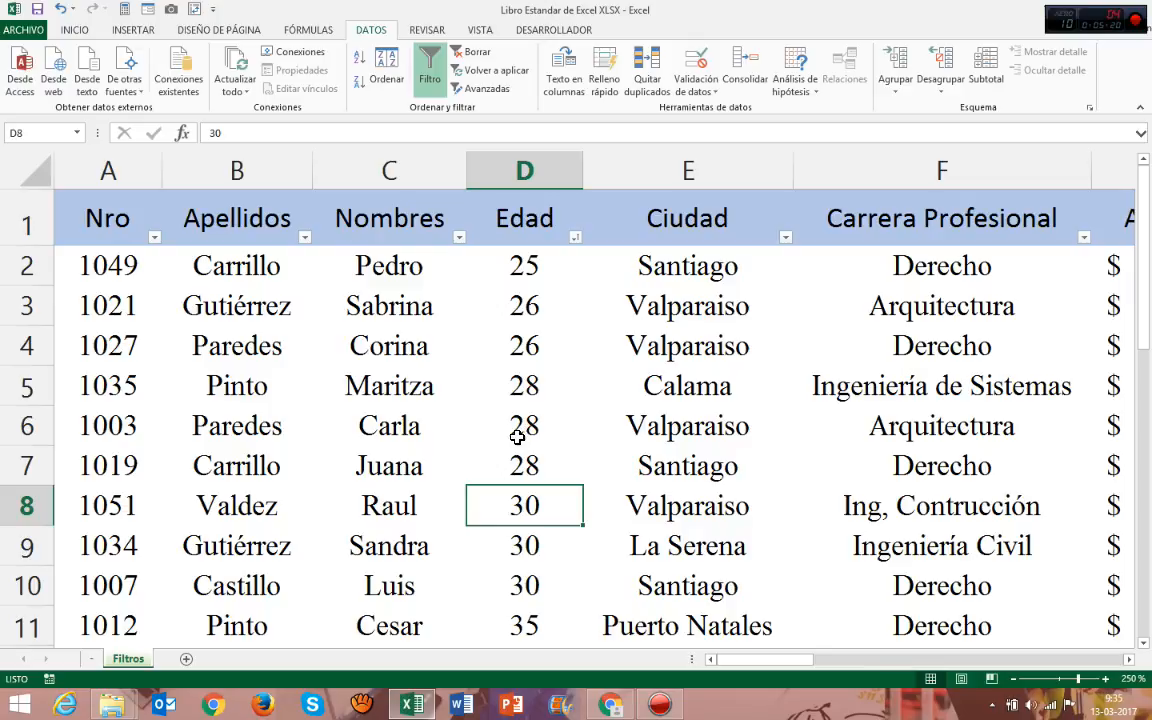
Fill the Edad cells D6 to D8 with yellow.
drag(522, 430, 517, 500)
click(75, 30)
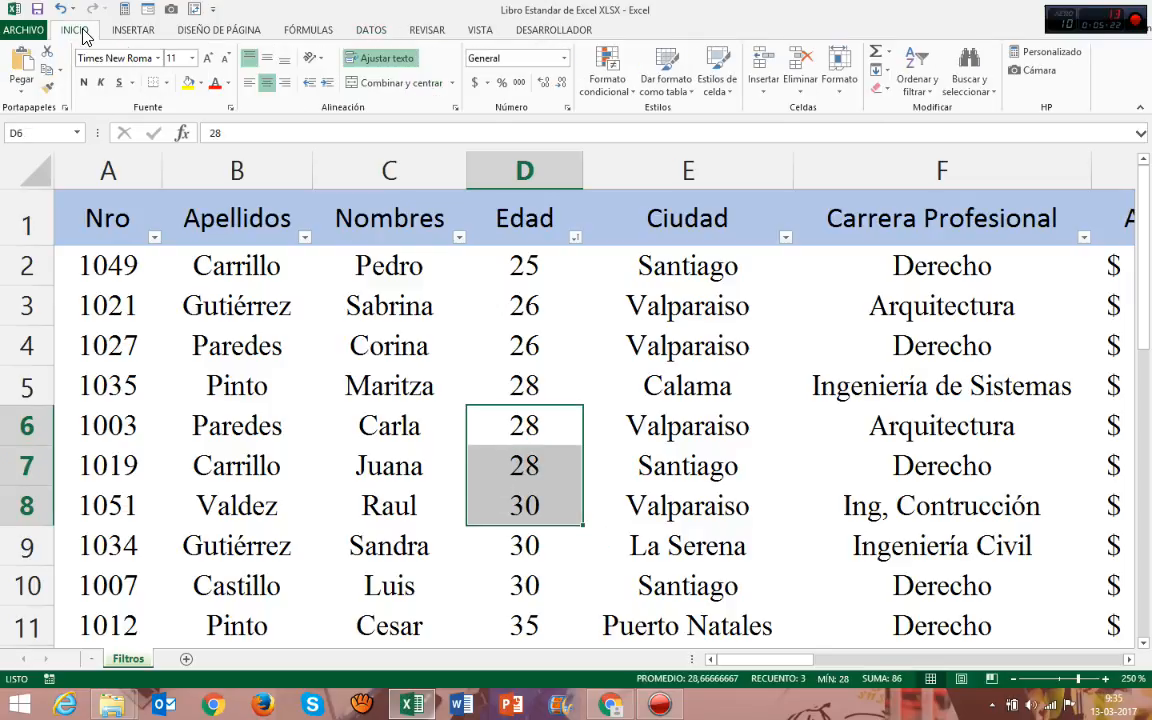
click(188, 88)
click(512, 315)
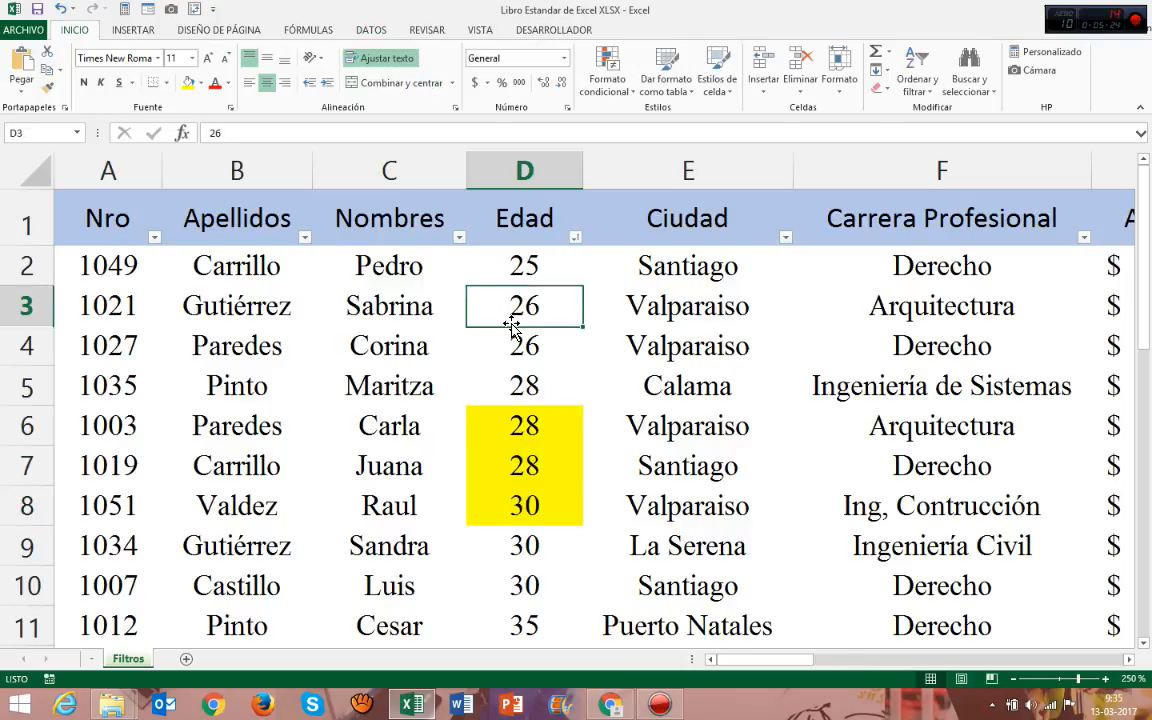
Examine the sort-by-colour and filter-by-colour options of the Edad column.
click(545, 235)
click(575, 238)
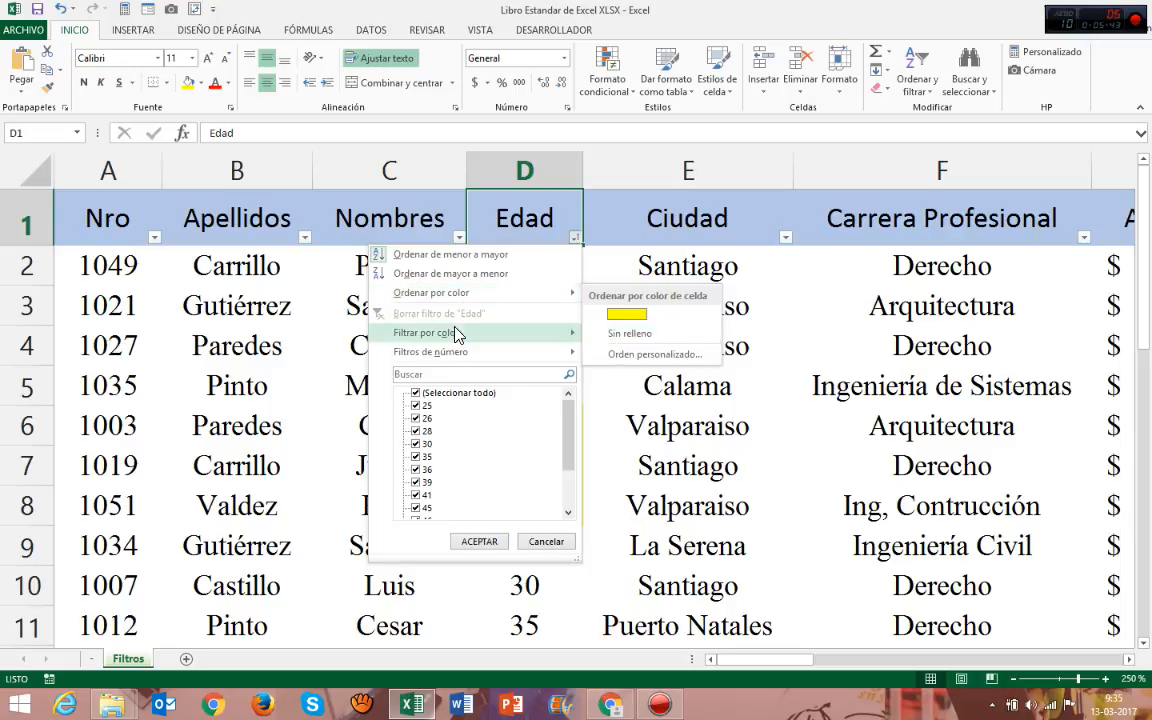
mouse_move(452, 344)
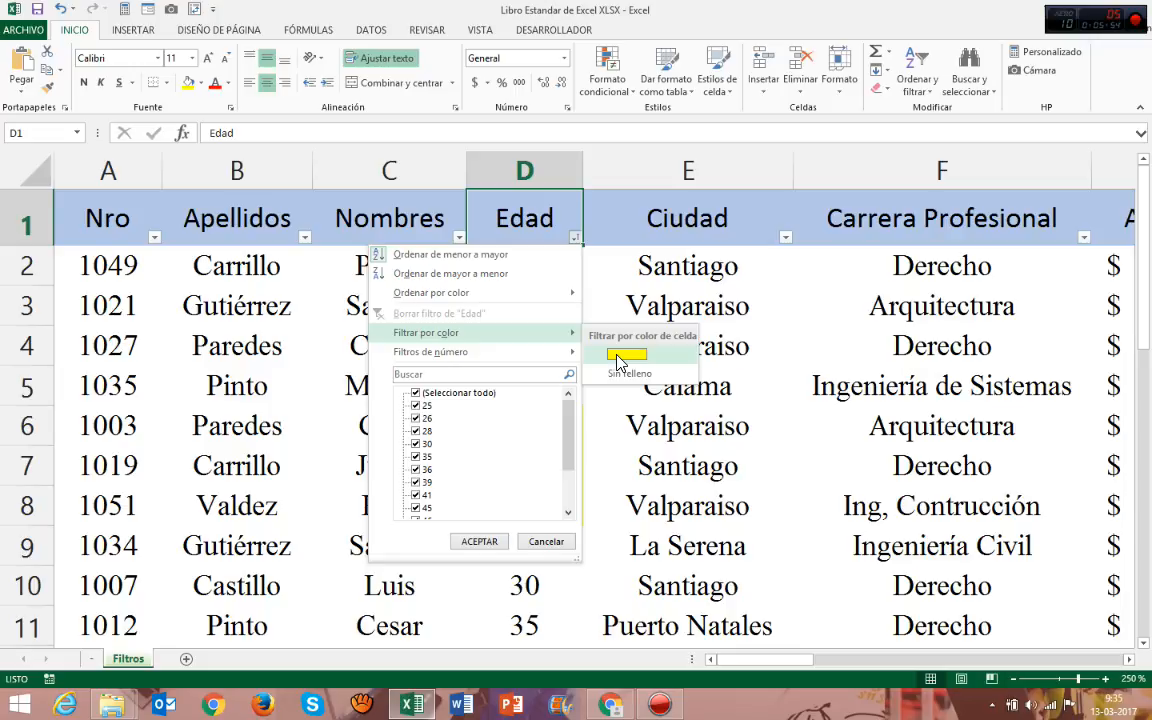
key(Escape)
key(Escape)
Fill the Edad cells D3 and D4 with the blue theme colour.
drag(537, 317, 504, 354)
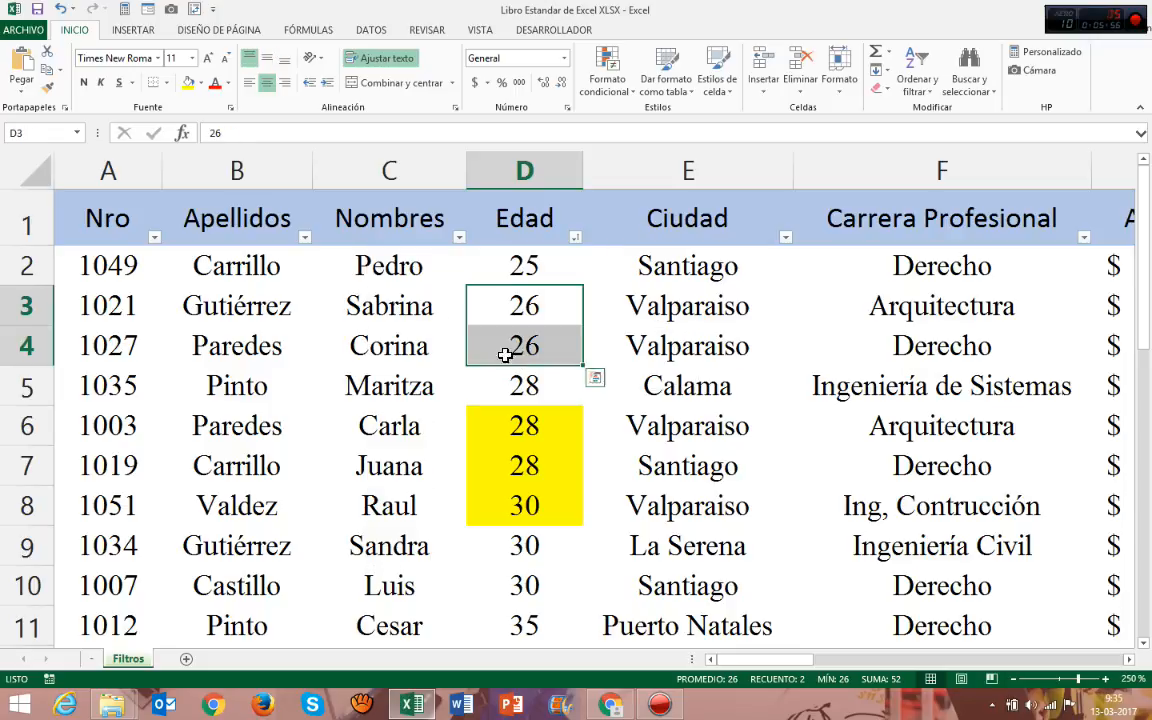
click(201, 86)
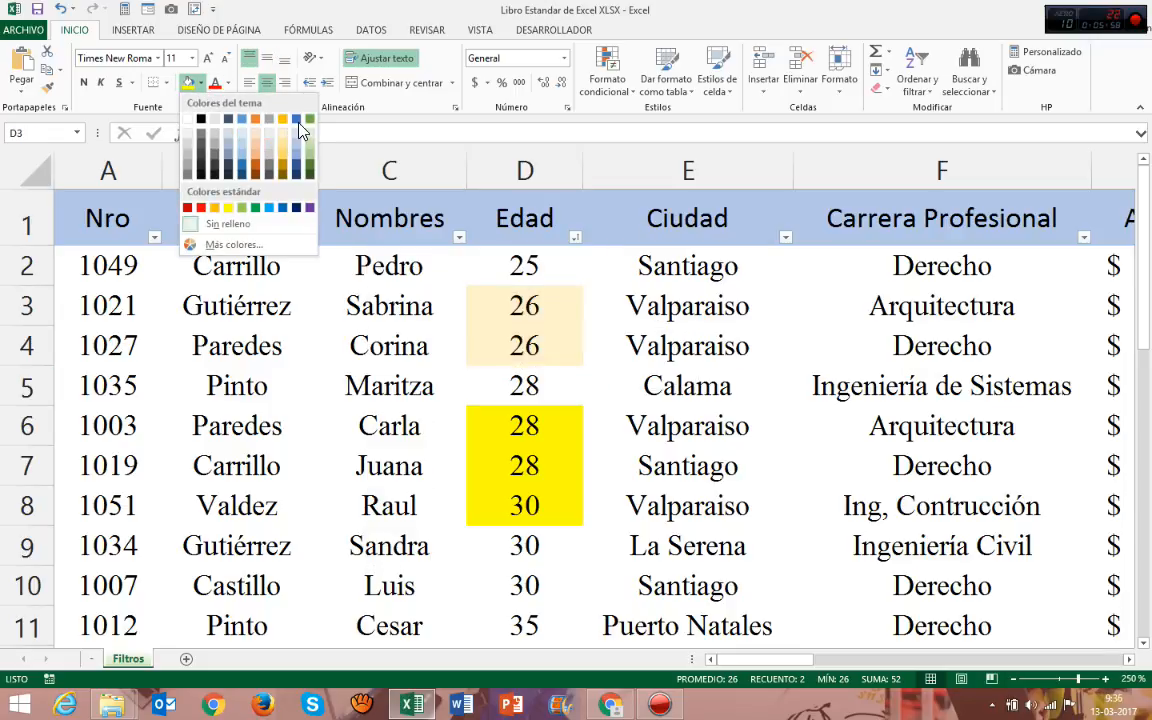
click(217, 120)
click(558, 250)
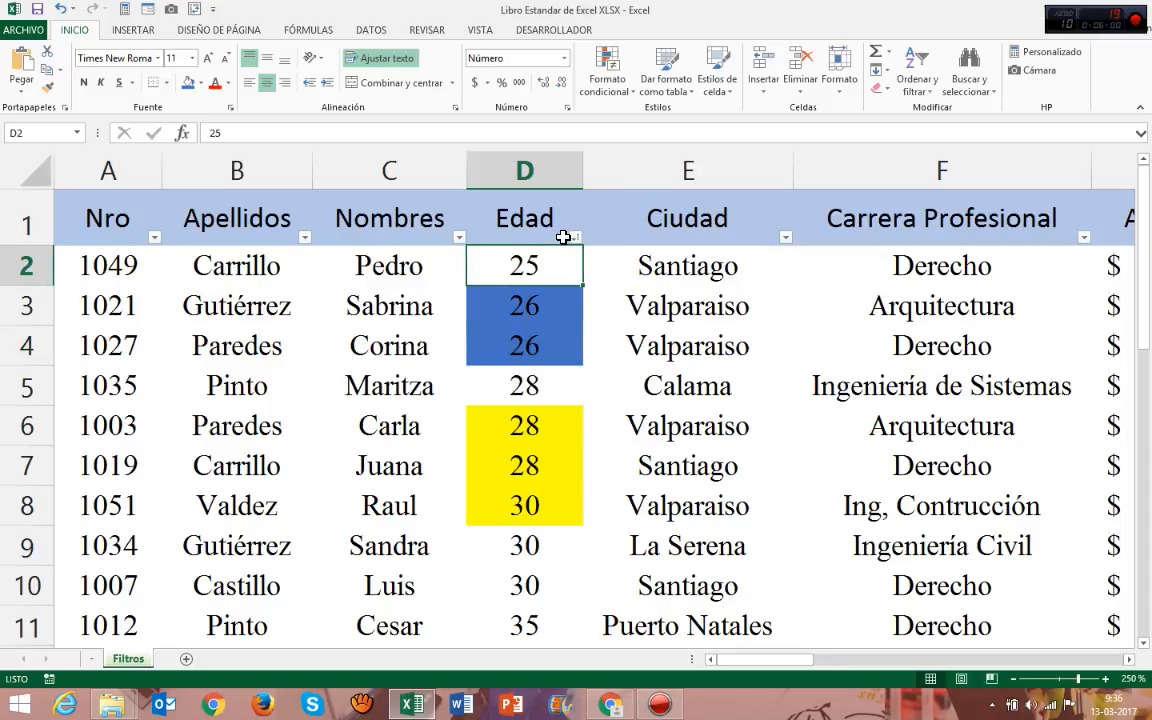
Apply a between number filter to Edad for ages greater than or equal to 30 and less than or equal to 50.
click(545, 226)
click(575, 240)
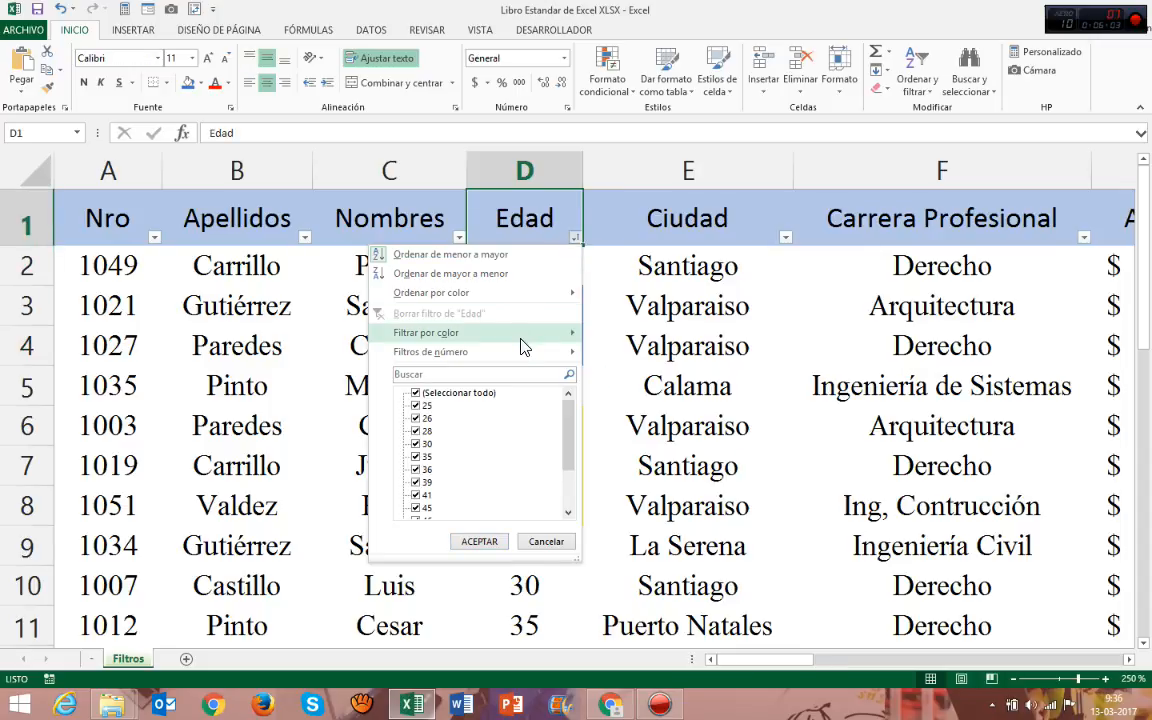
mouse_move(520, 334)
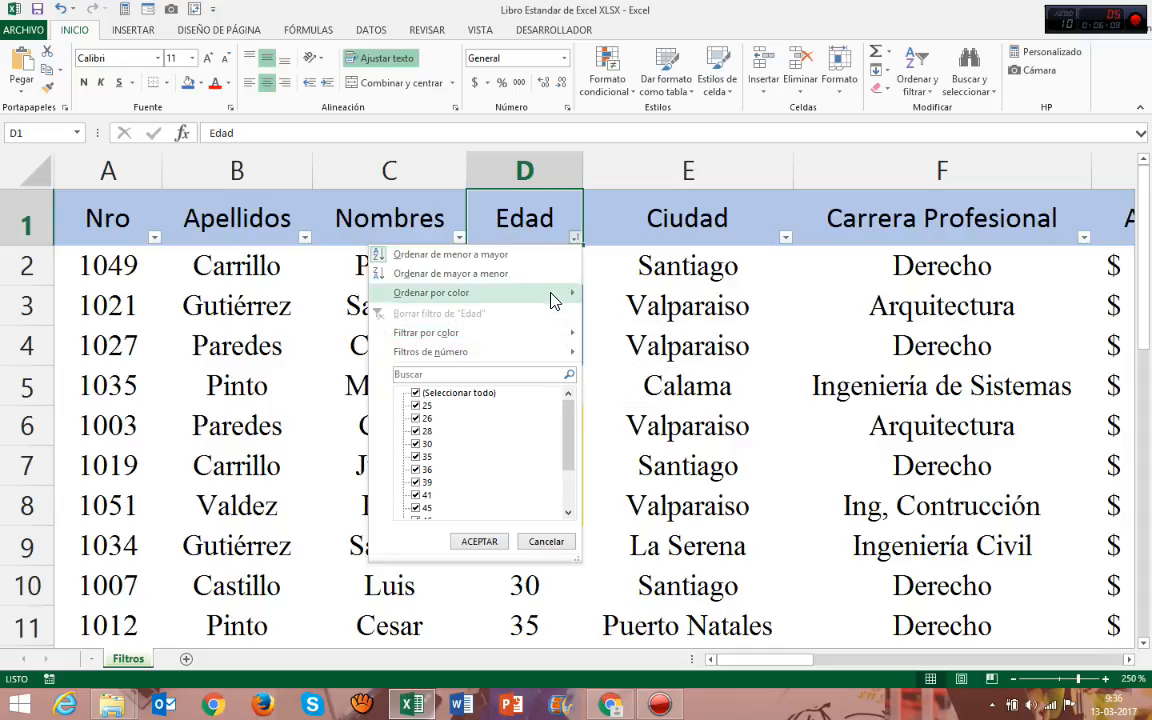
mouse_move(551, 298)
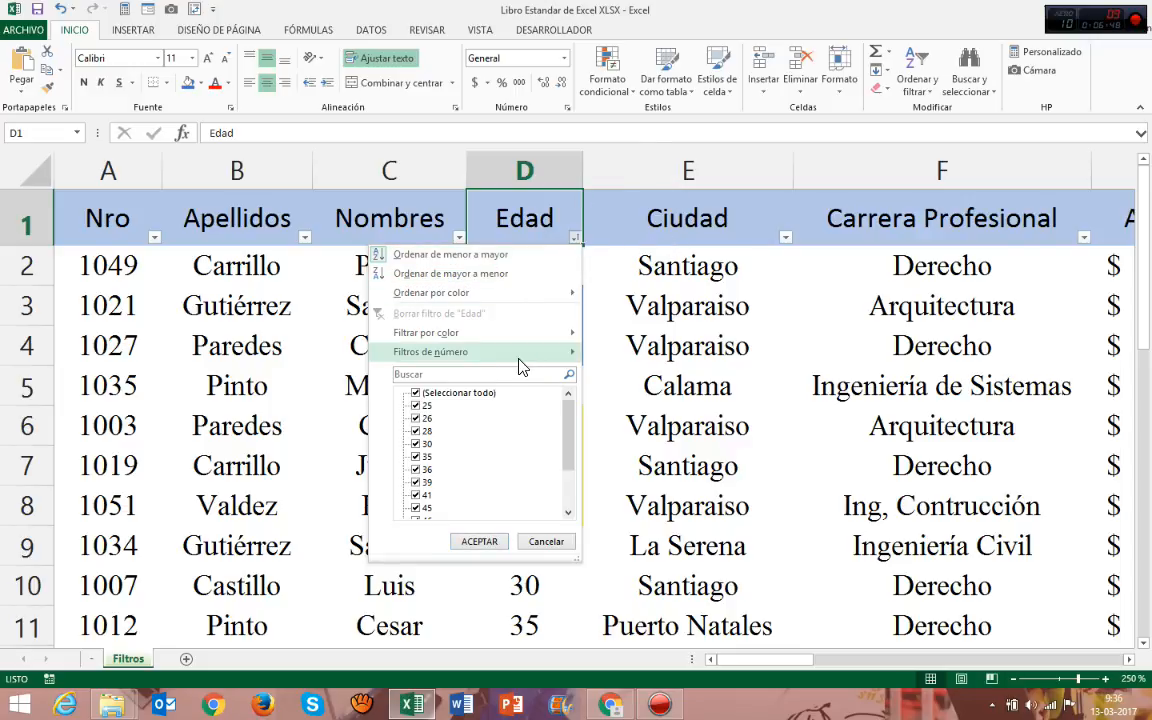
mouse_move(522, 364)
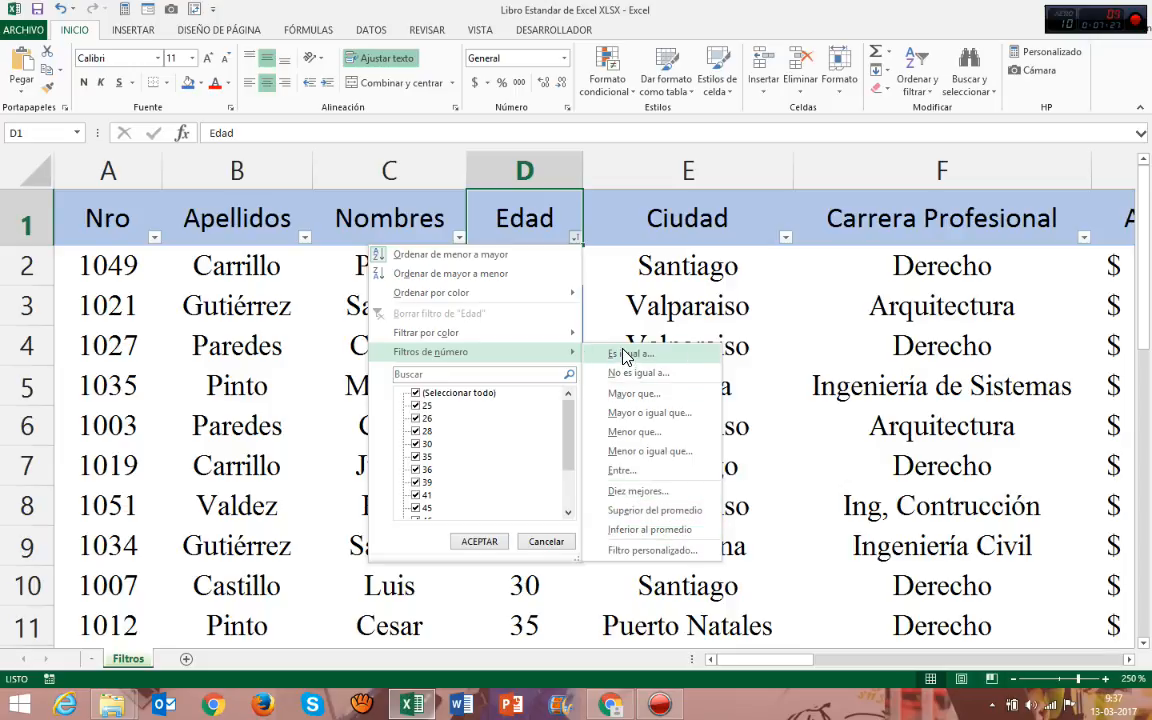
click(629, 478)
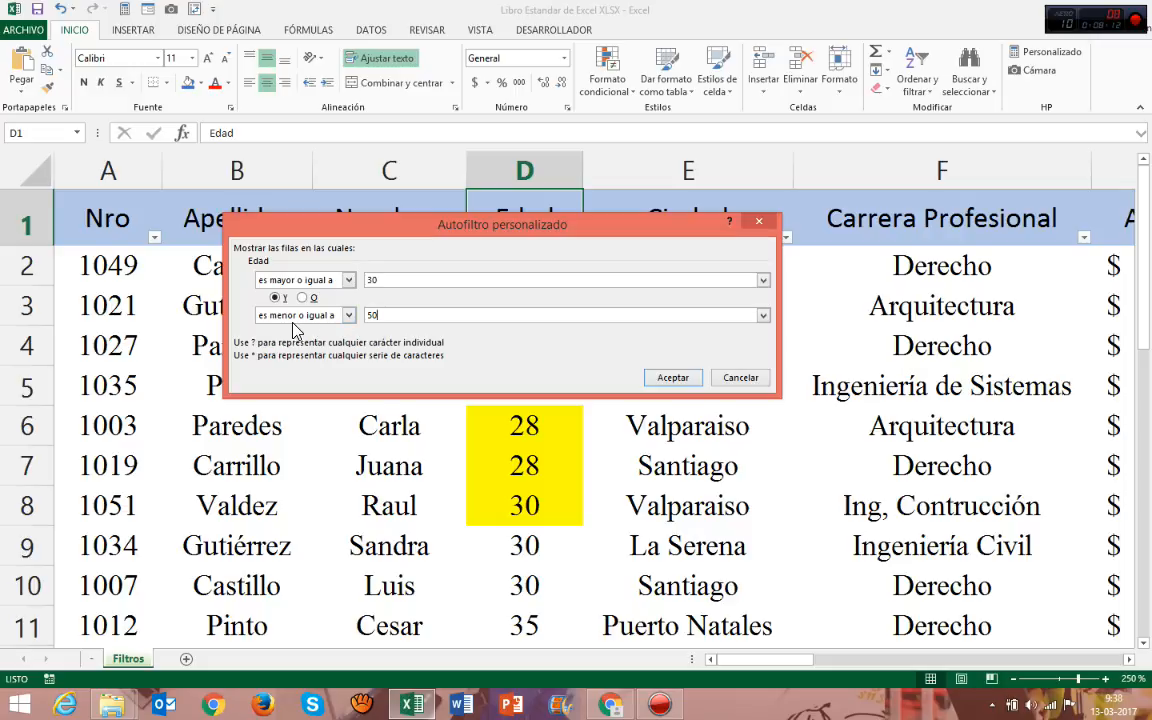
click(670, 377)
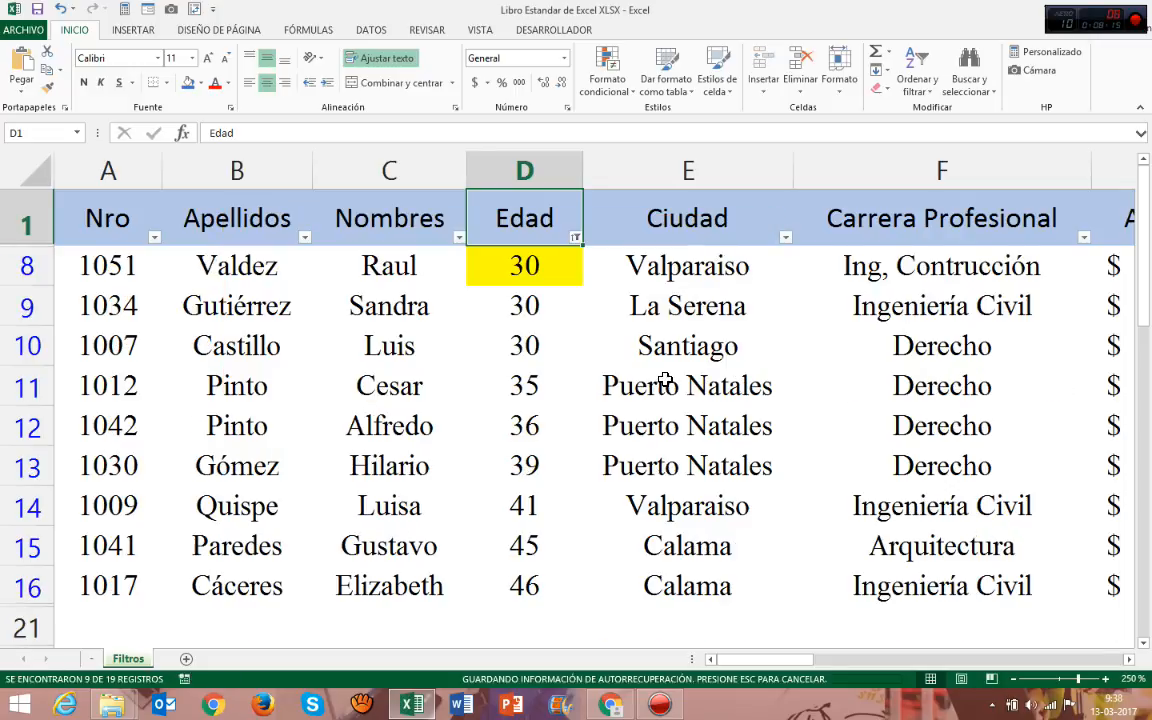
Examine the filtered records from row 8 to row 16, checking the lowest and highest ages and the row numbers.
click(509, 307)
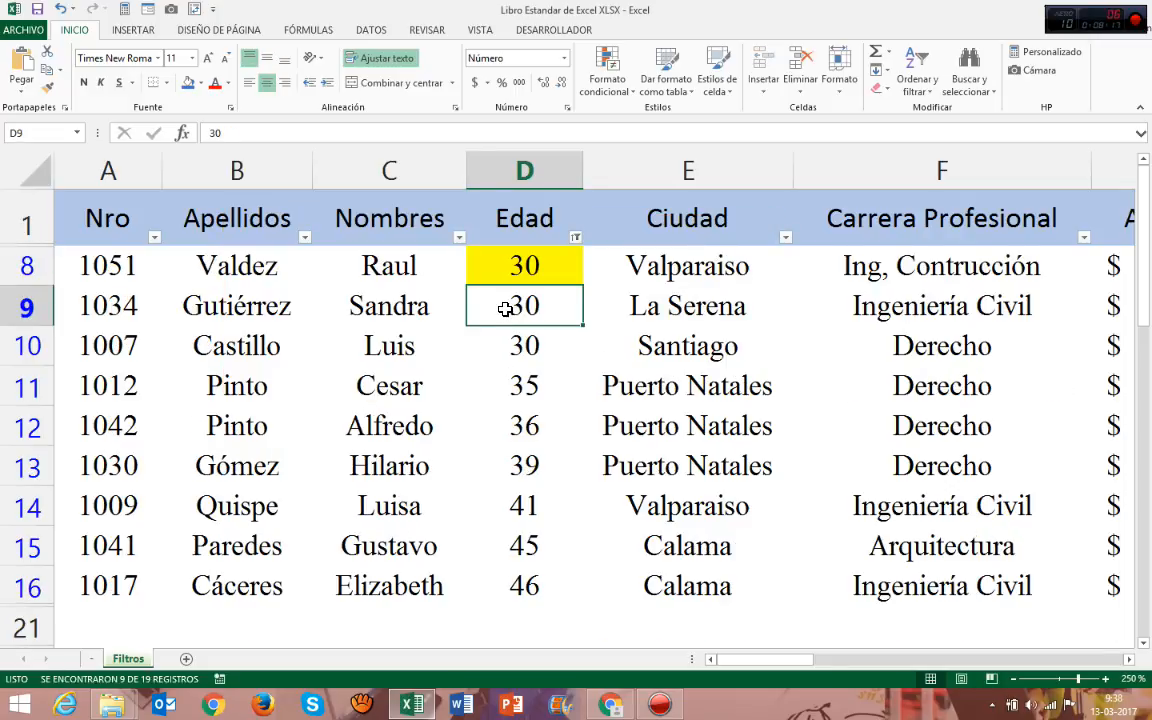
drag(517, 262, 523, 586)
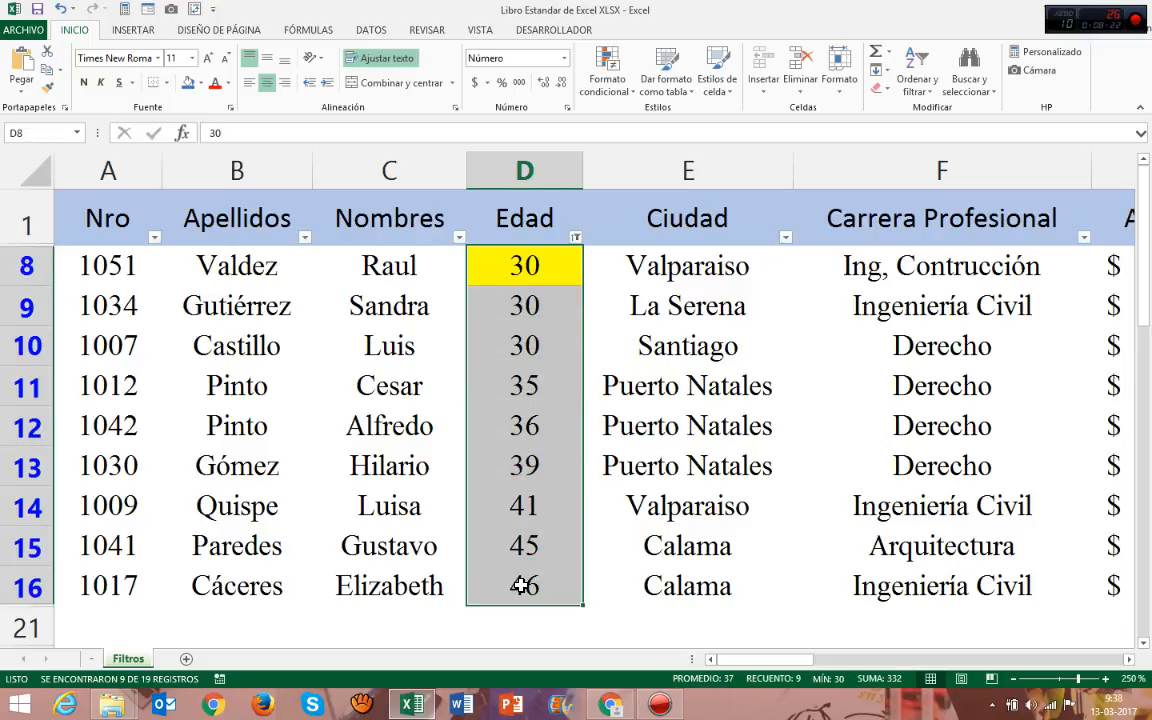
click(521, 266)
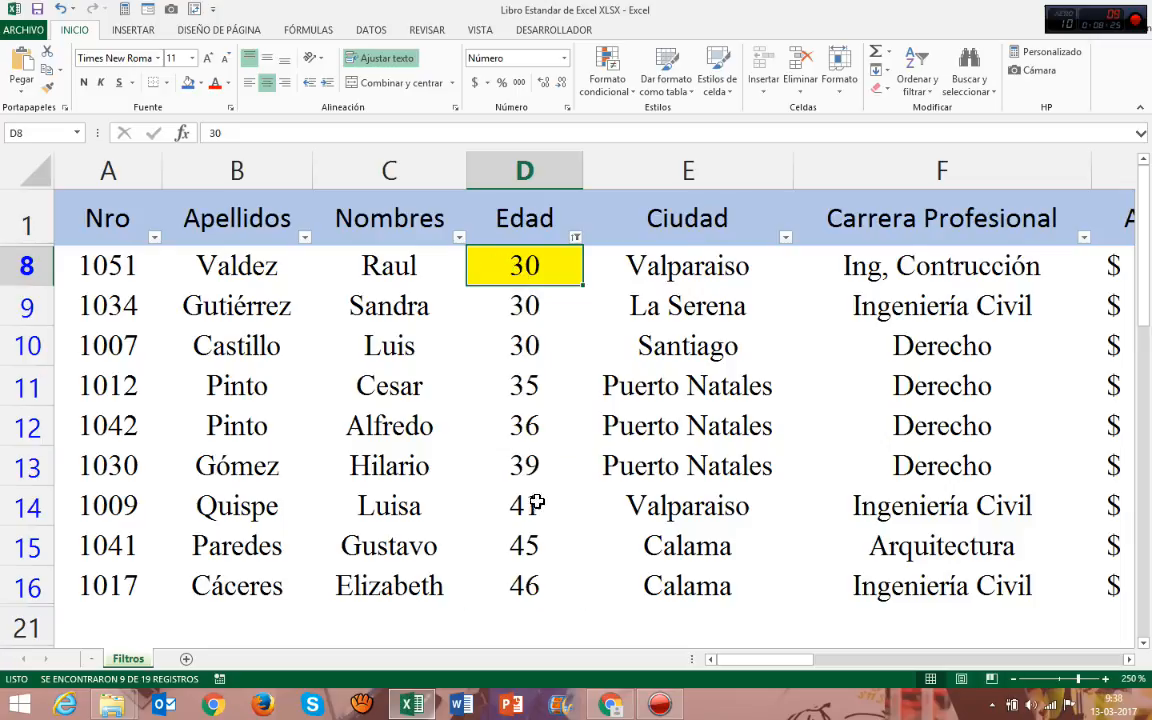
click(527, 585)
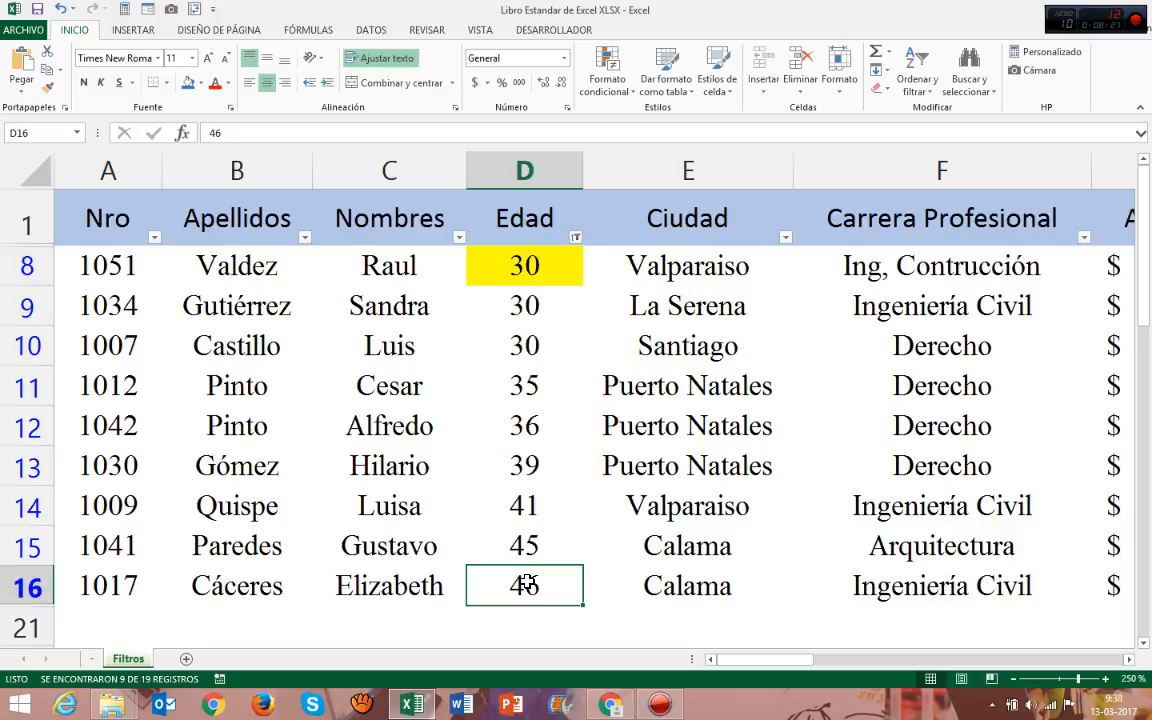
drag(527, 585, 519, 272)
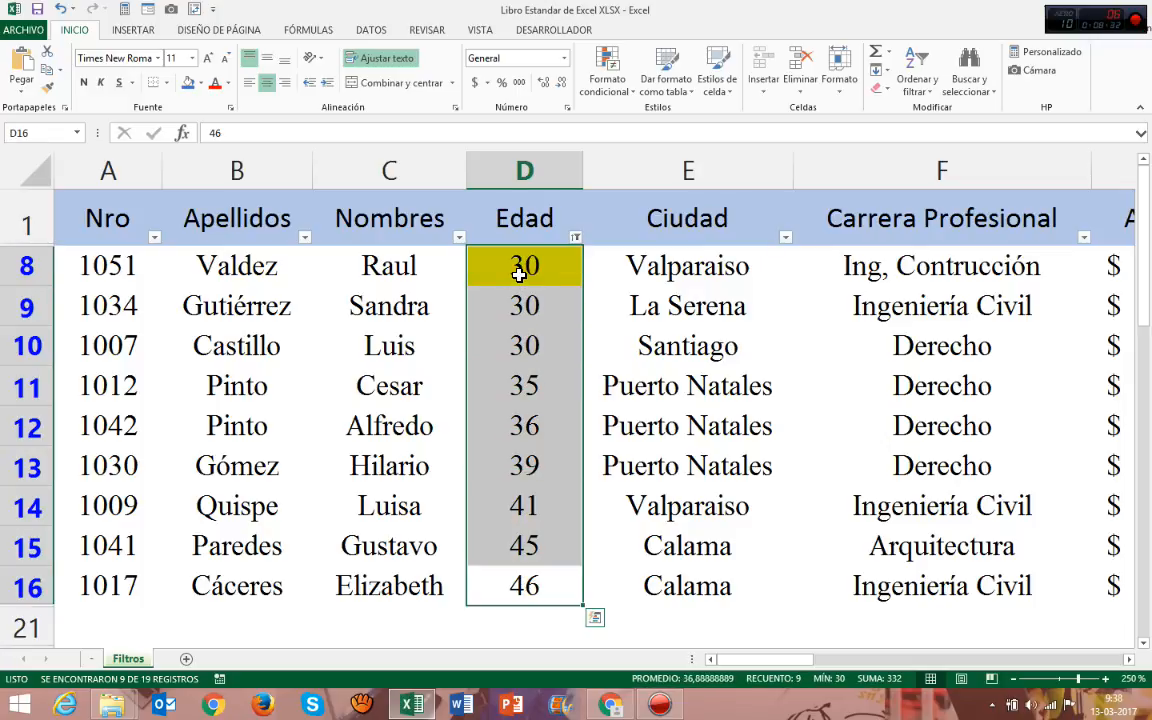
click(402, 263)
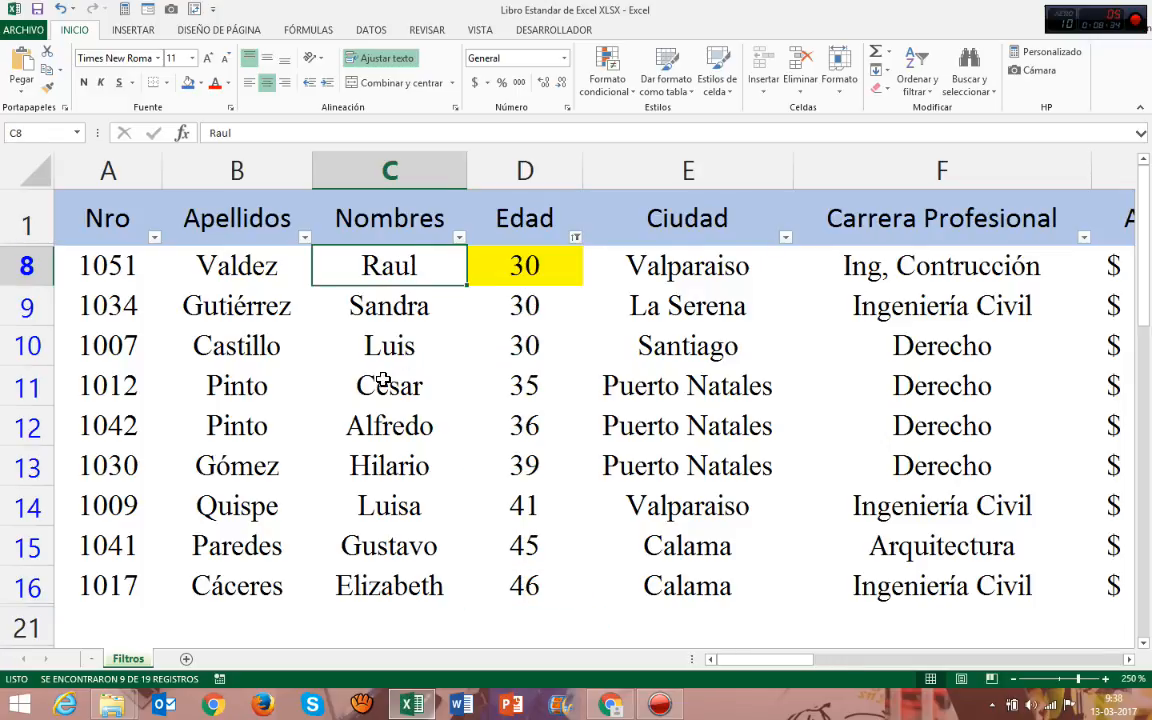
drag(12, 263, 9, 581)
click(215, 338)
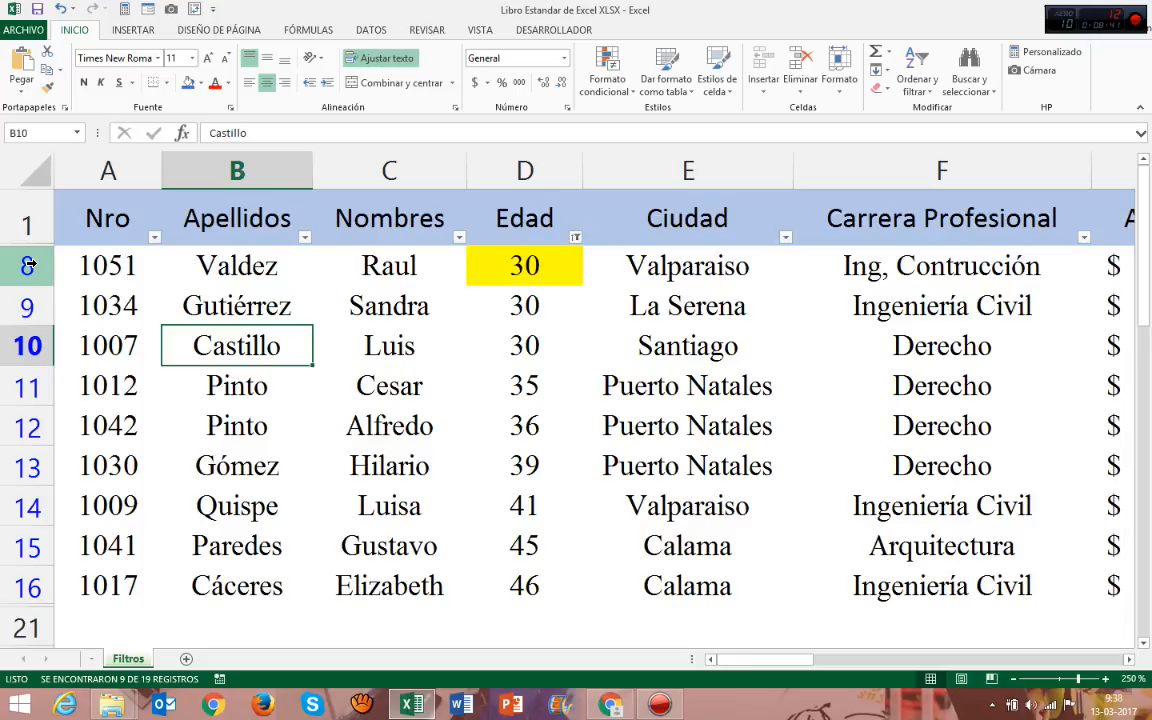
click(100, 262)
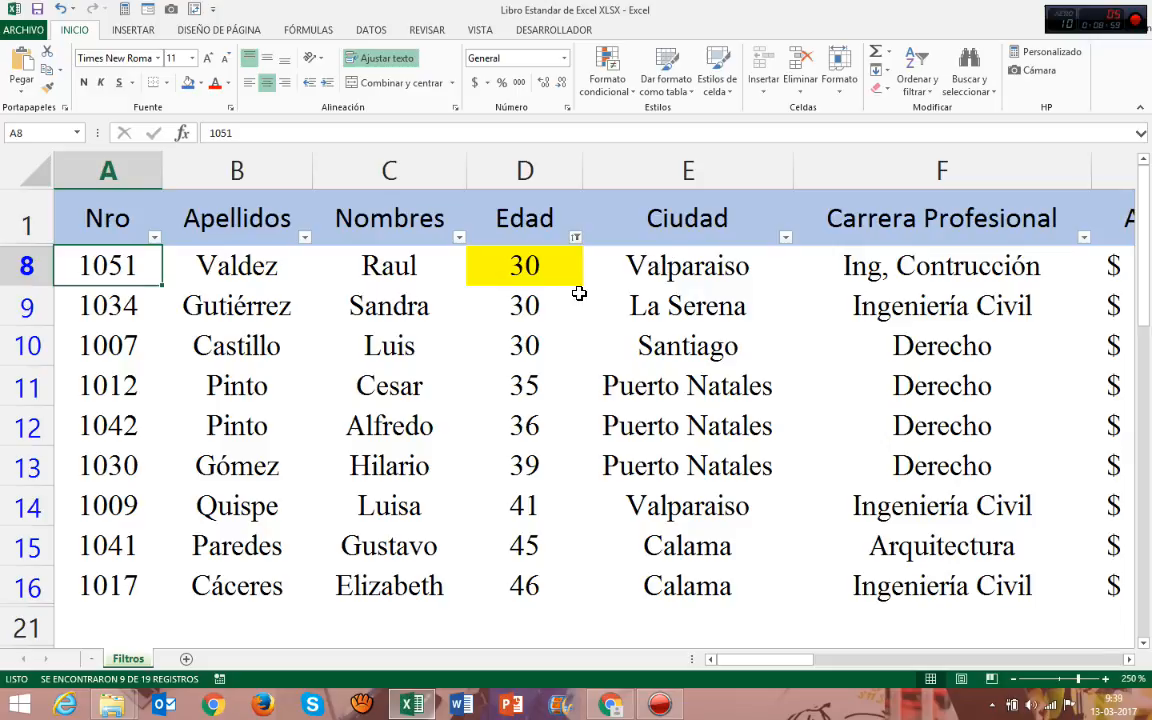
Show the columns through Aportación at 220% zoom and check the option for clearing the Edad filter.
click(656, 239)
ctrl+scroll(650, 293, down, 1)
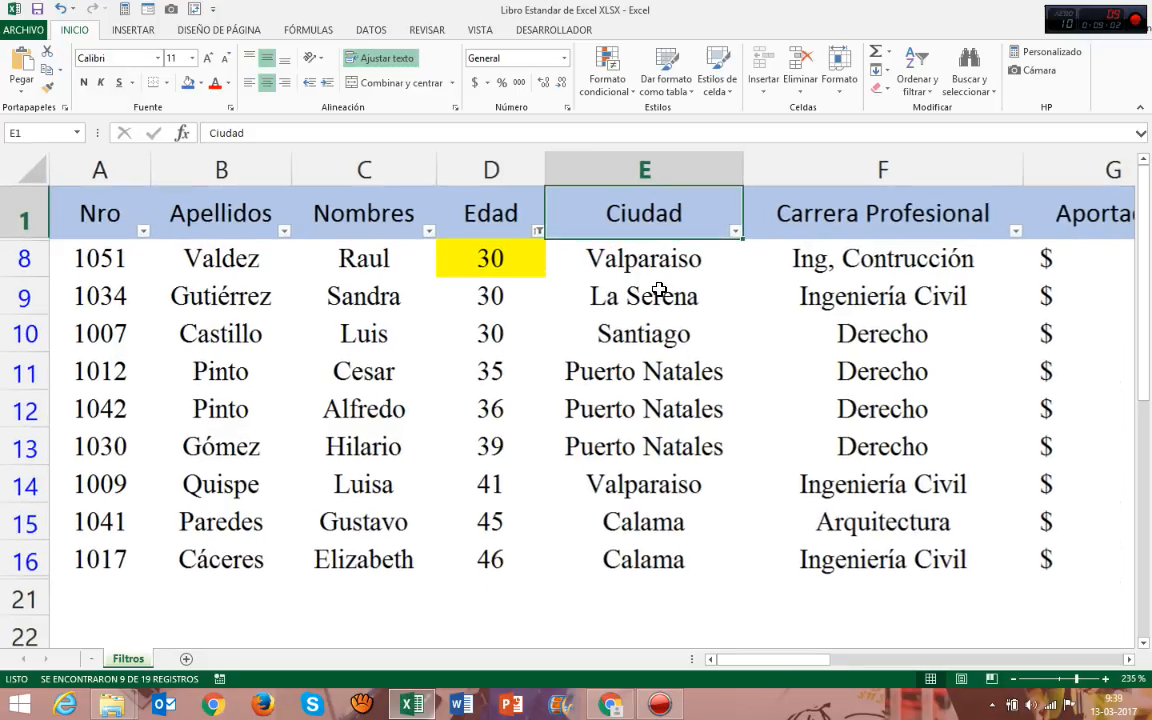
ctrl+scroll(743, 281, down, 1)
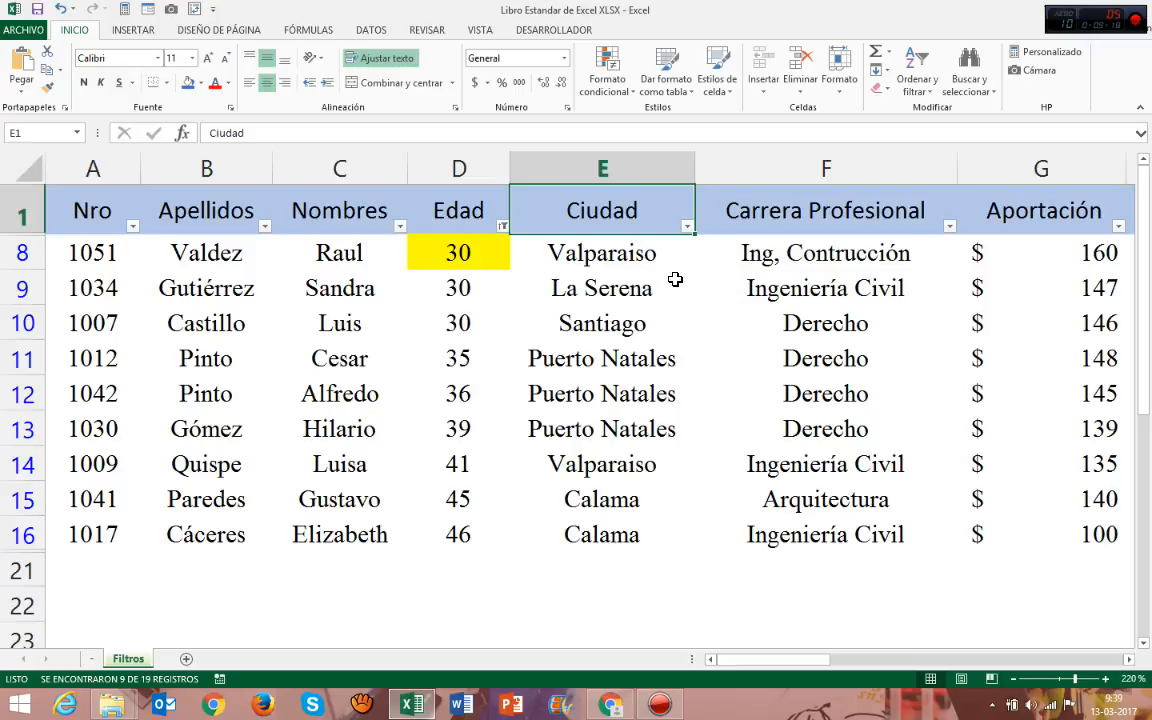
click(503, 227)
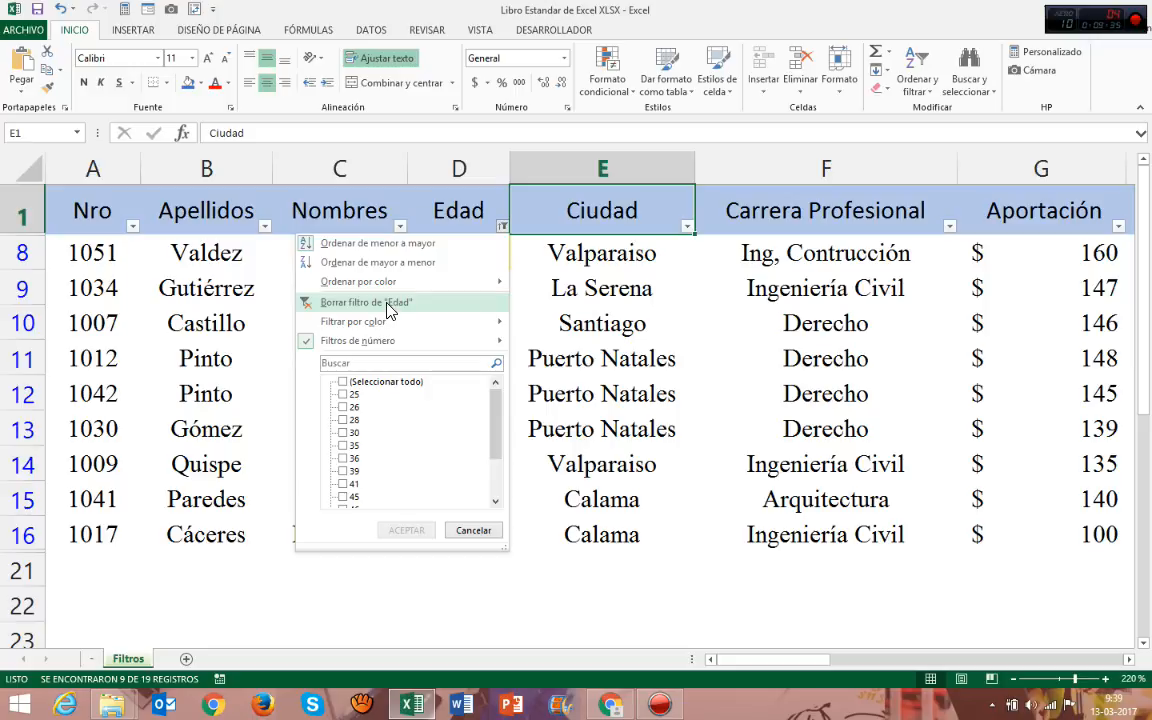
click(563, 262)
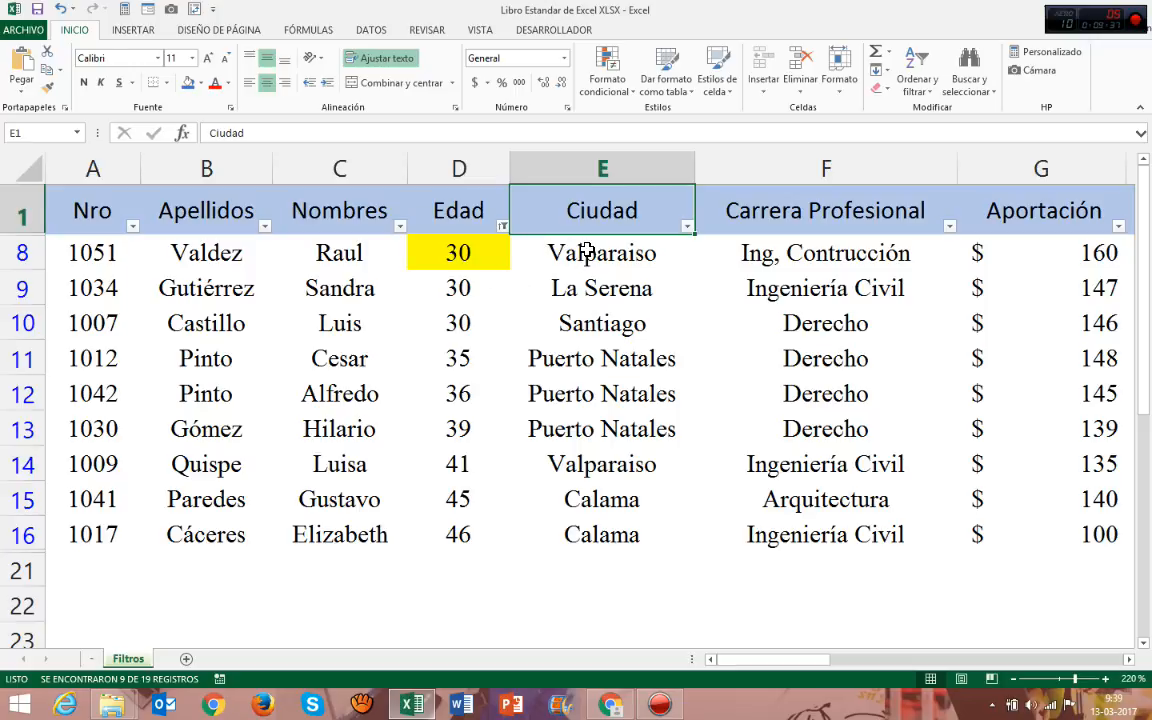
Review the headers Edad, Ciudad, Carrera Profesional and Aportación as columns that can be filtered.
click(478, 217)
click(602, 212)
click(826, 210)
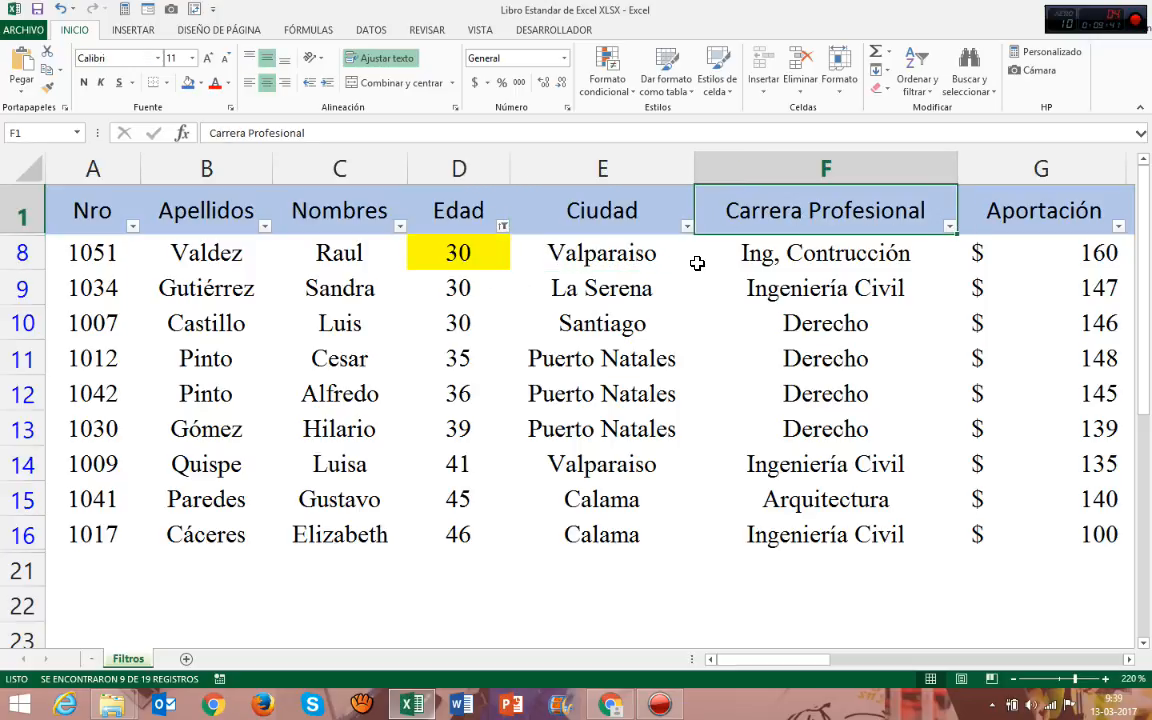
click(998, 203)
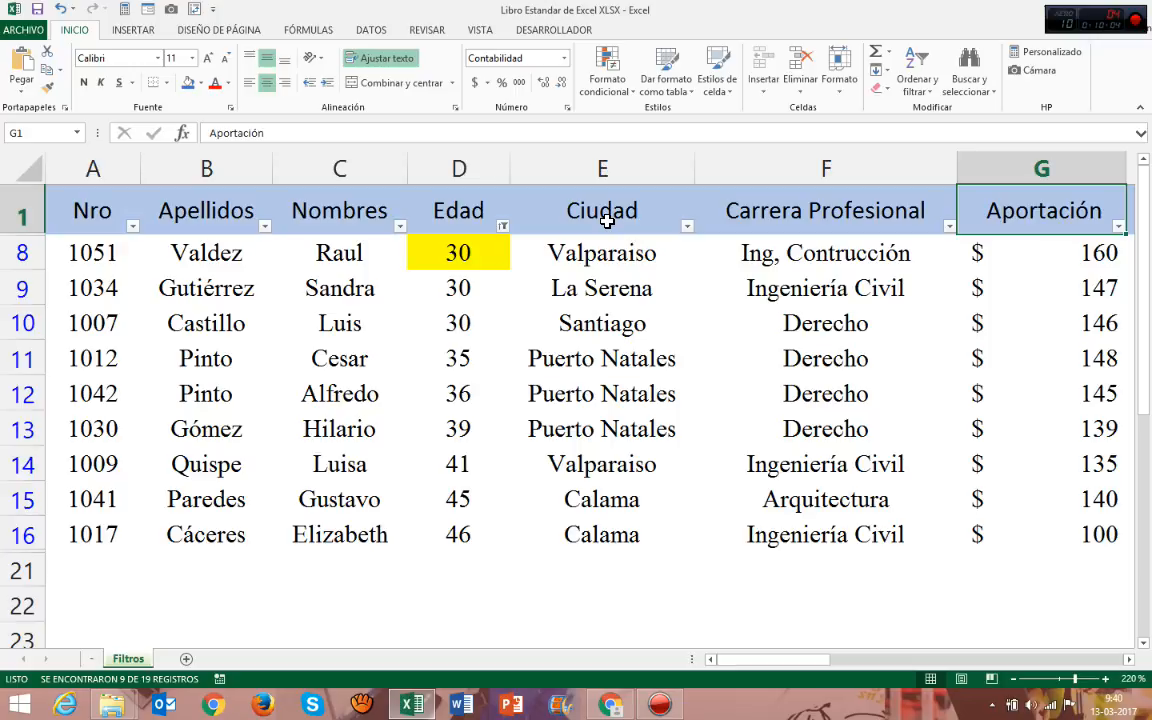
Clear the filter from the Edad column and select the second age in the list.
click(503, 226)
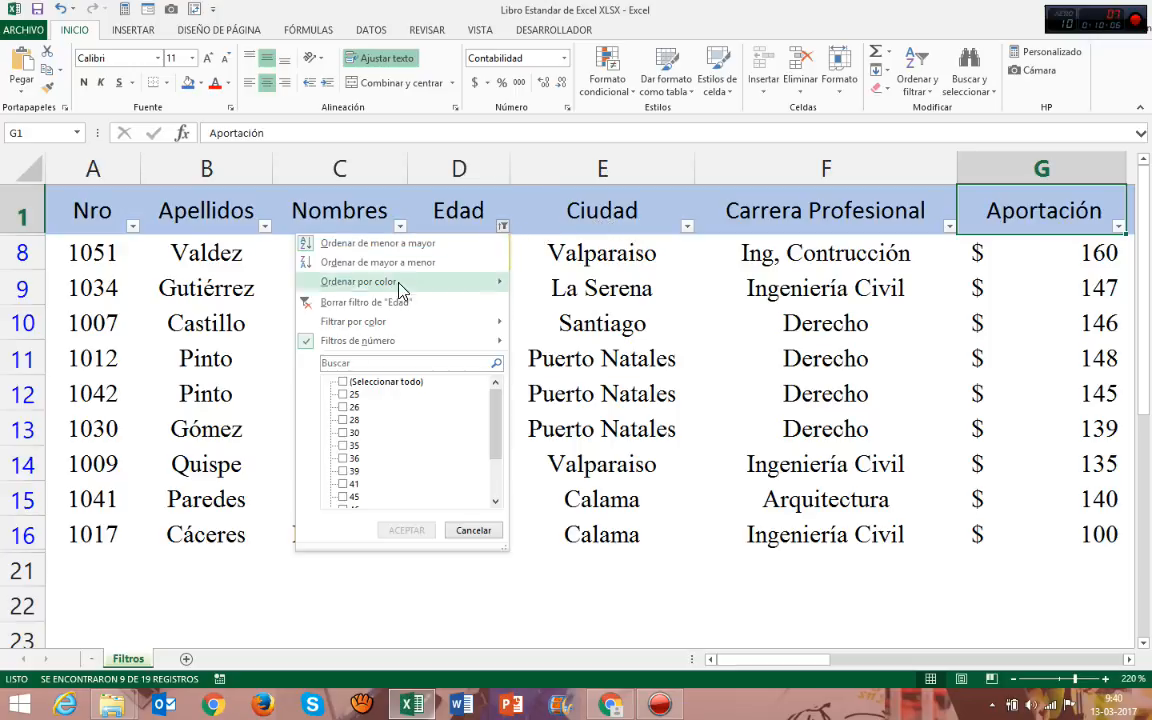
click(340, 311)
click(478, 263)
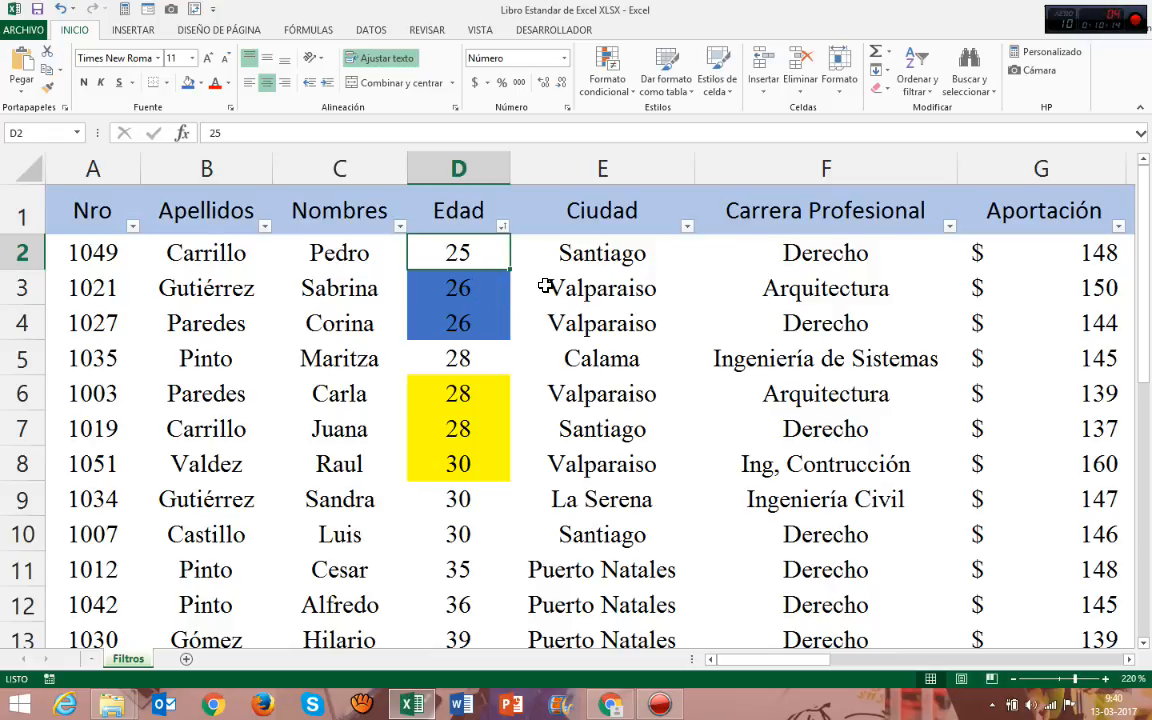
click(443, 280)
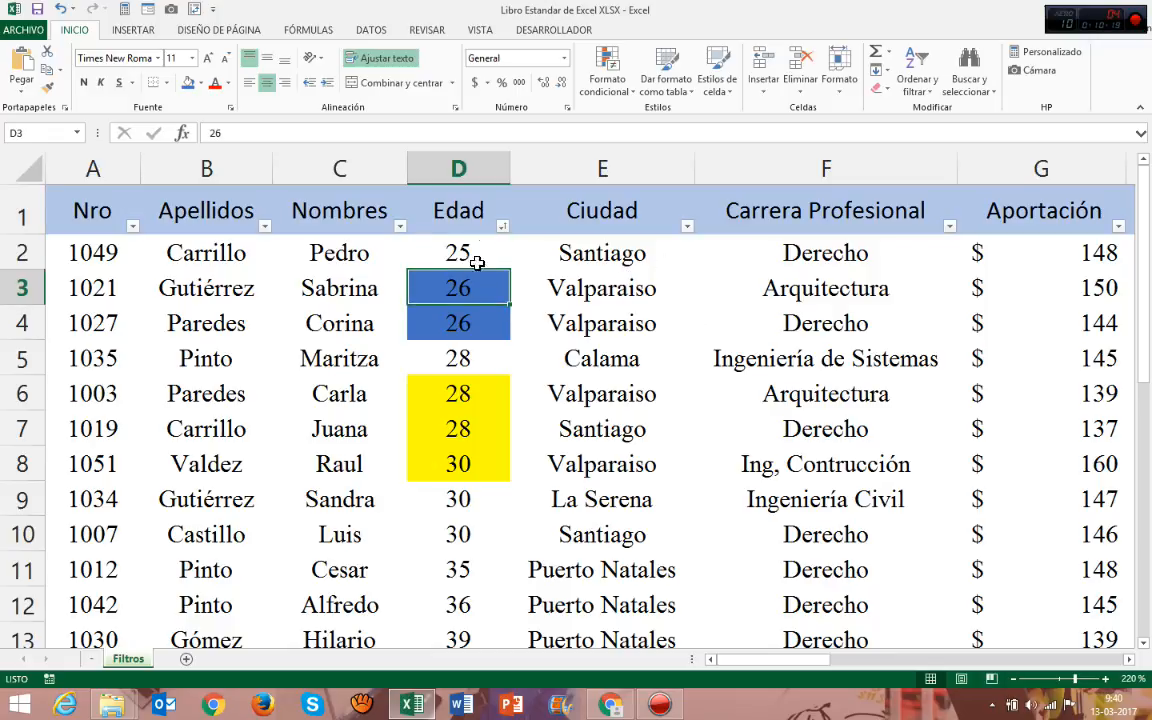
Apply a top-ten number filter (Diez mejores) to Edad, set to superiores, 10, Elementos.
click(500, 228)
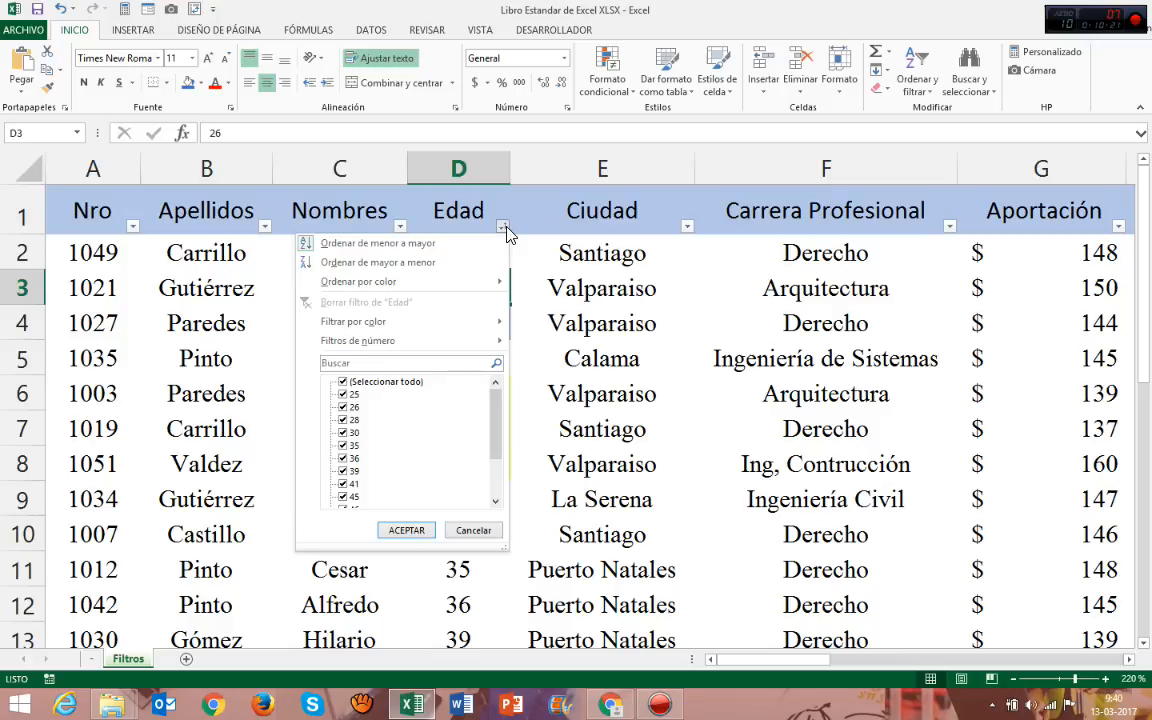
mouse_move(443, 341)
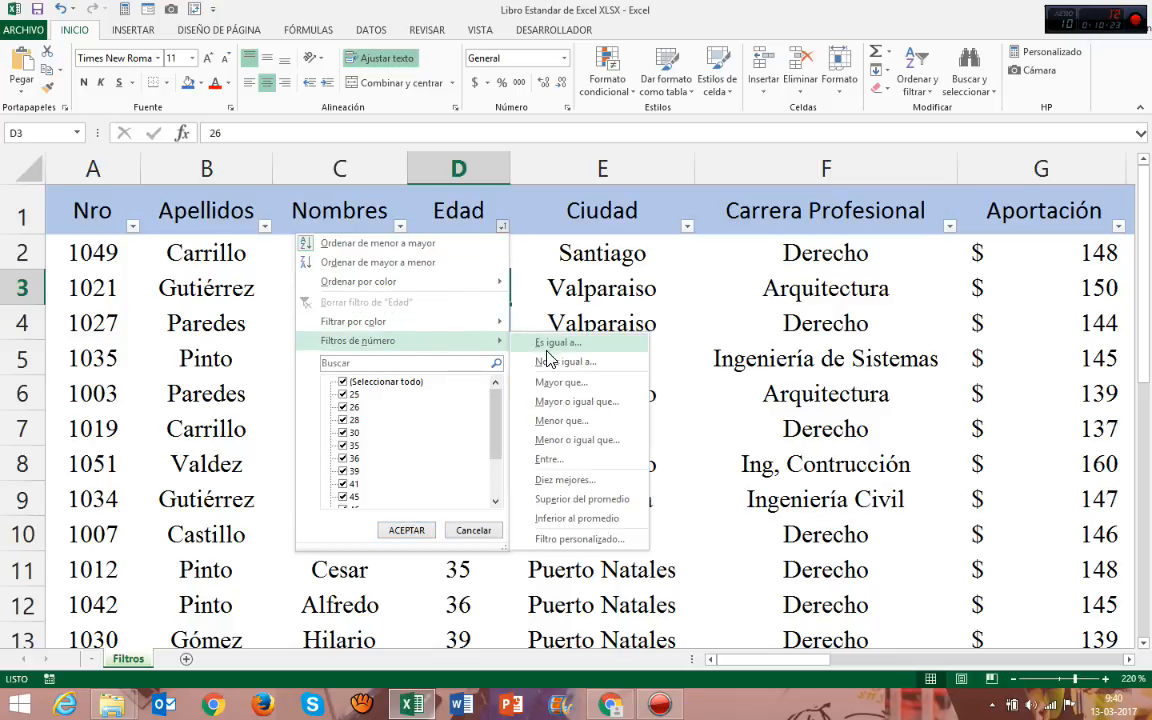
click(560, 480)
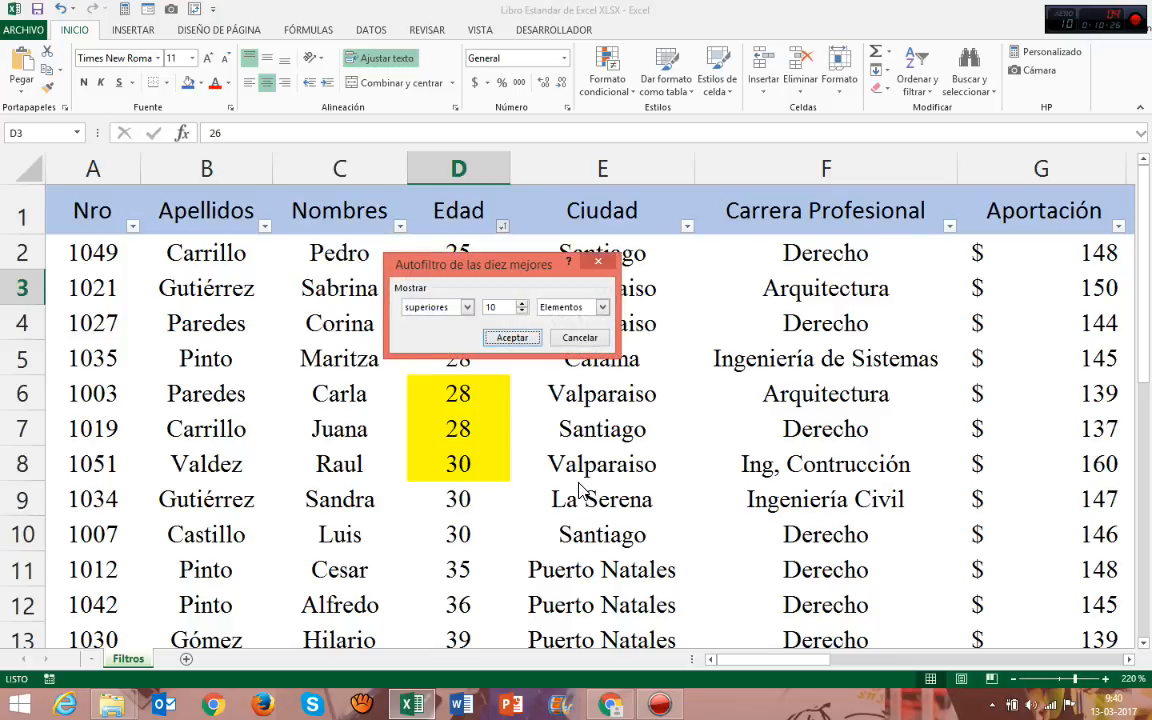
click(467, 307)
click(440, 318)
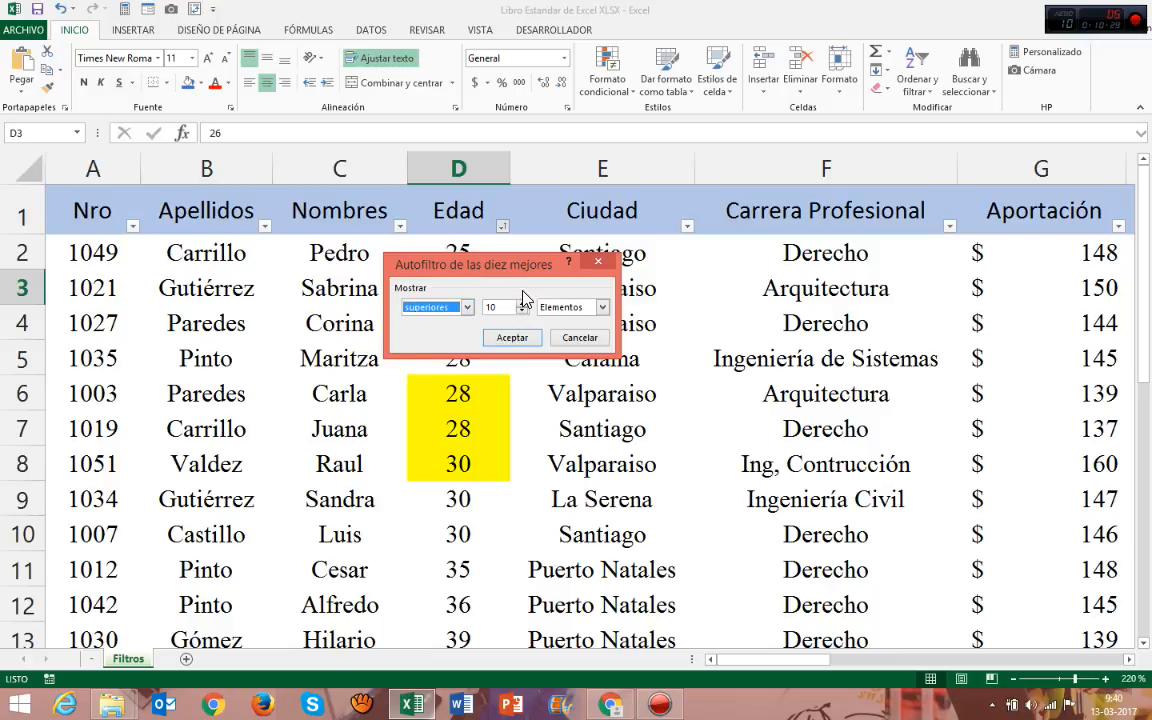
click(600, 307)
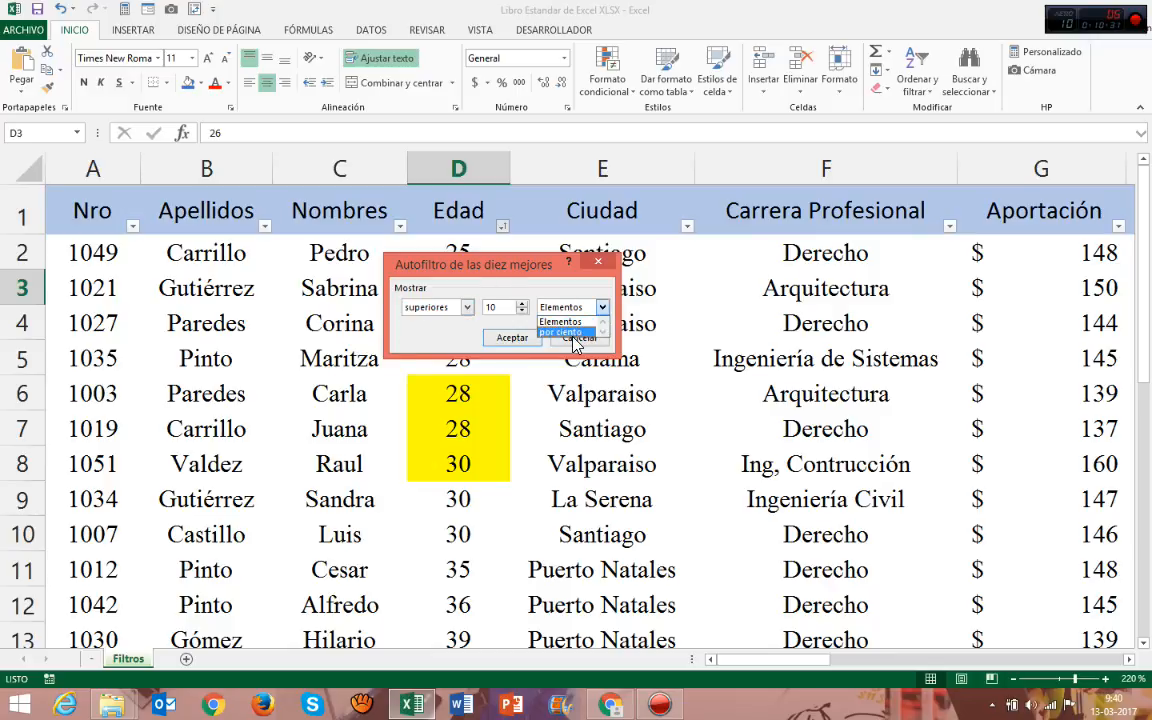
click(571, 322)
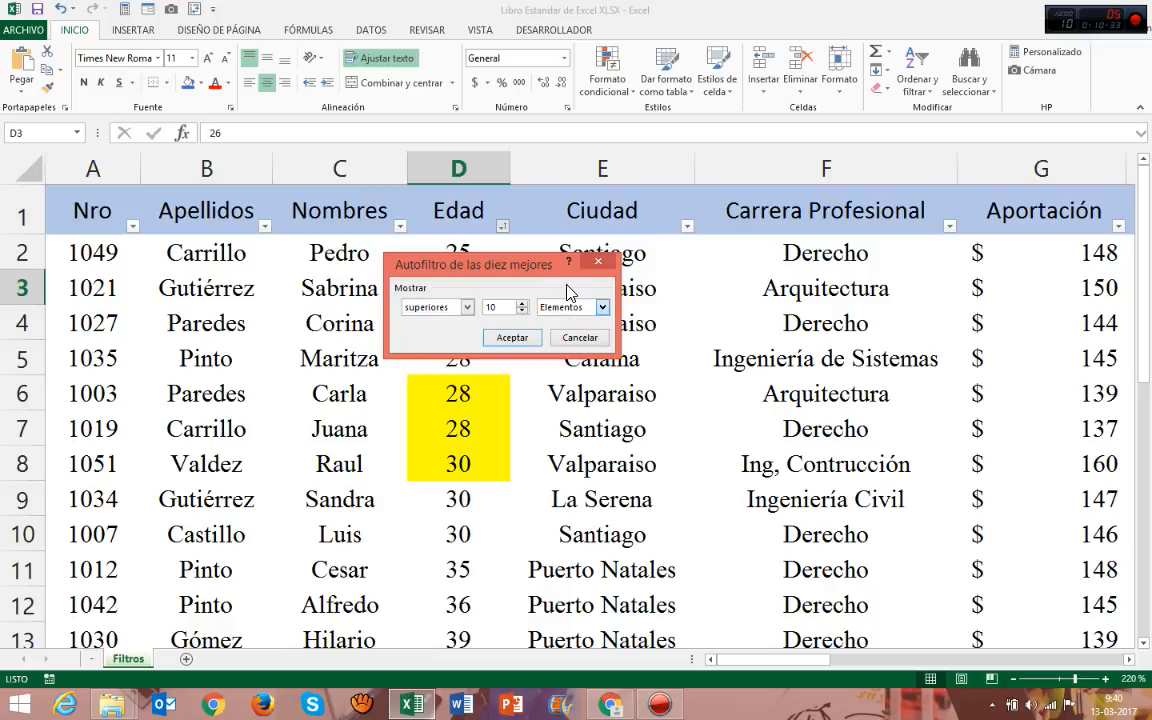
click(510, 337)
Examine the filtered records, selecting the ages in D11:D20 and reviewing row 11 across the table's columns.
drag(458, 253, 463, 568)
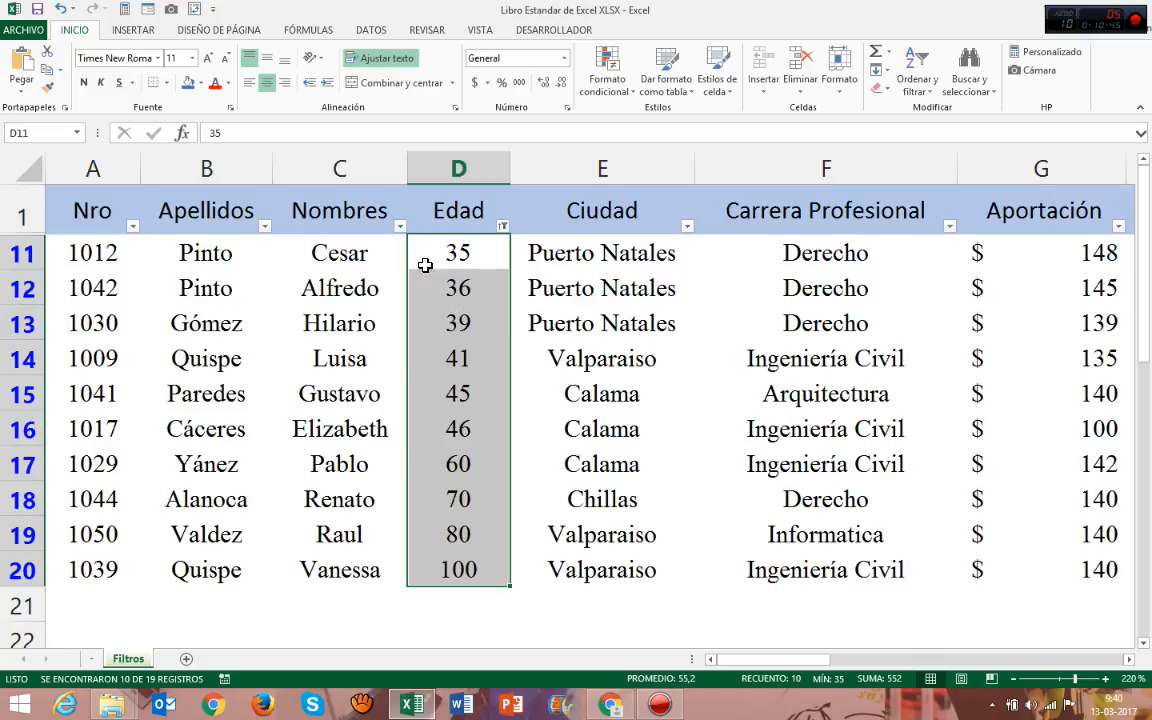
click(638, 256)
key(Right)
key(Right)
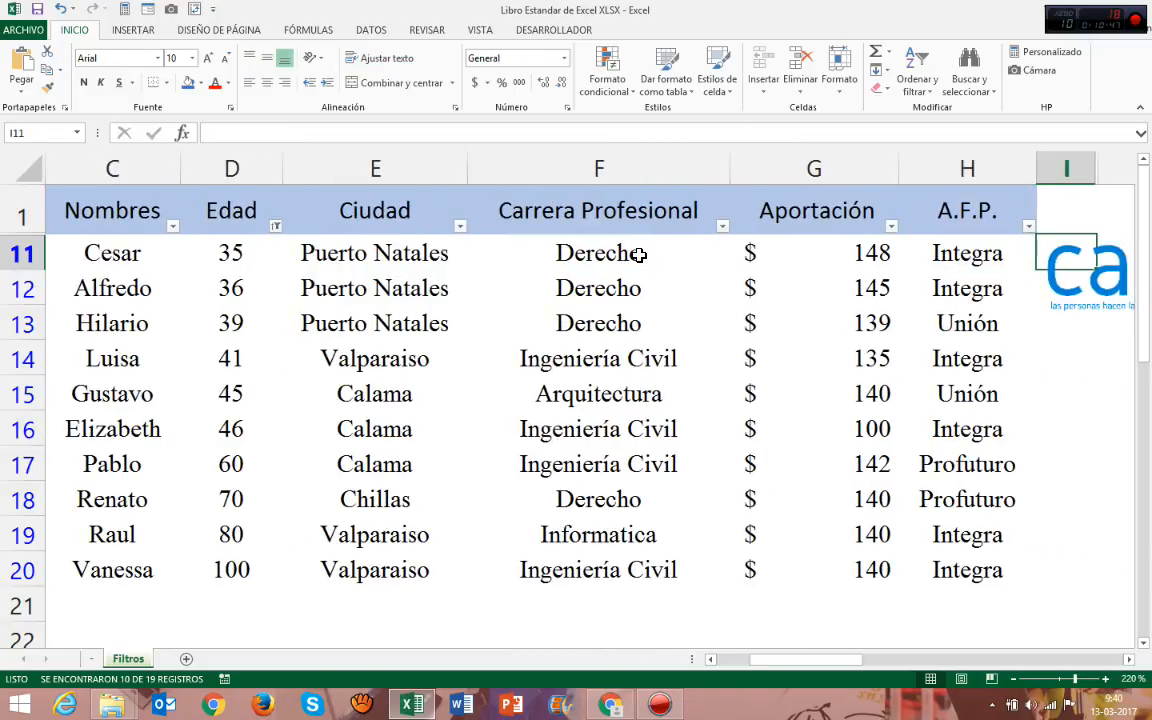
key(Left)
key(Left)
key(Left)
key(Left)
key(Left)
key(Left)
key(Left)
key(Left)
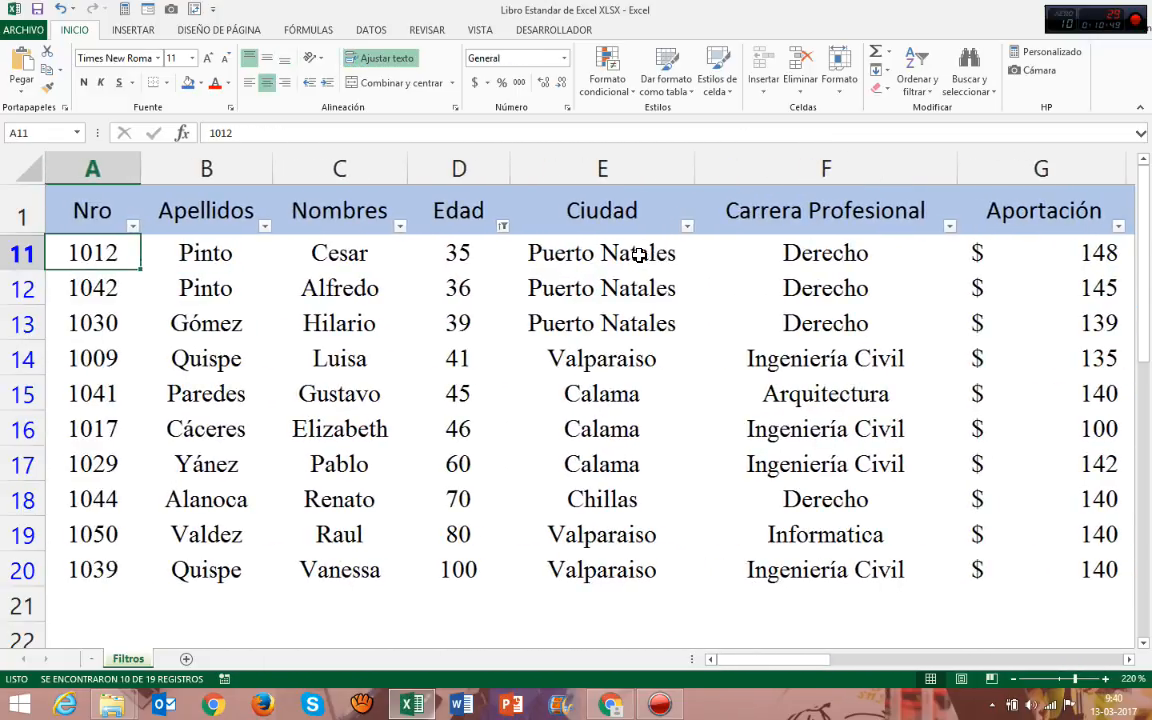
key(Right)
key(Right)
key(Right)
key(Right)
key(Right)
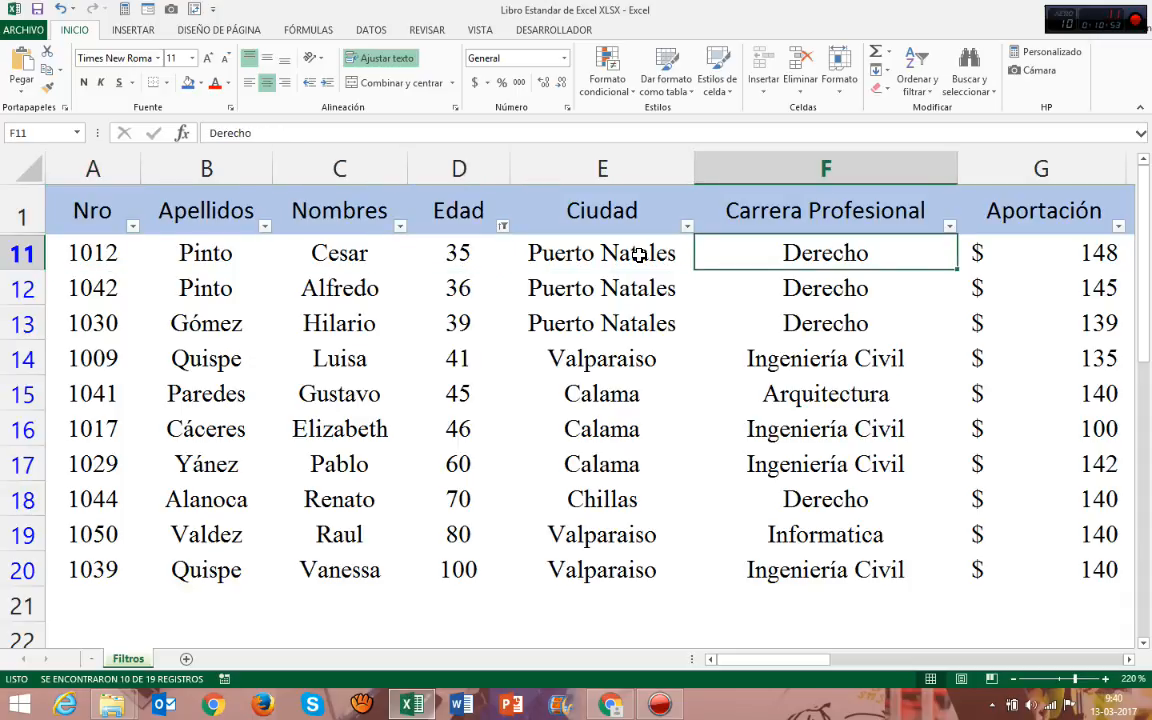
Open the number filter options for the Edad column.
click(484, 240)
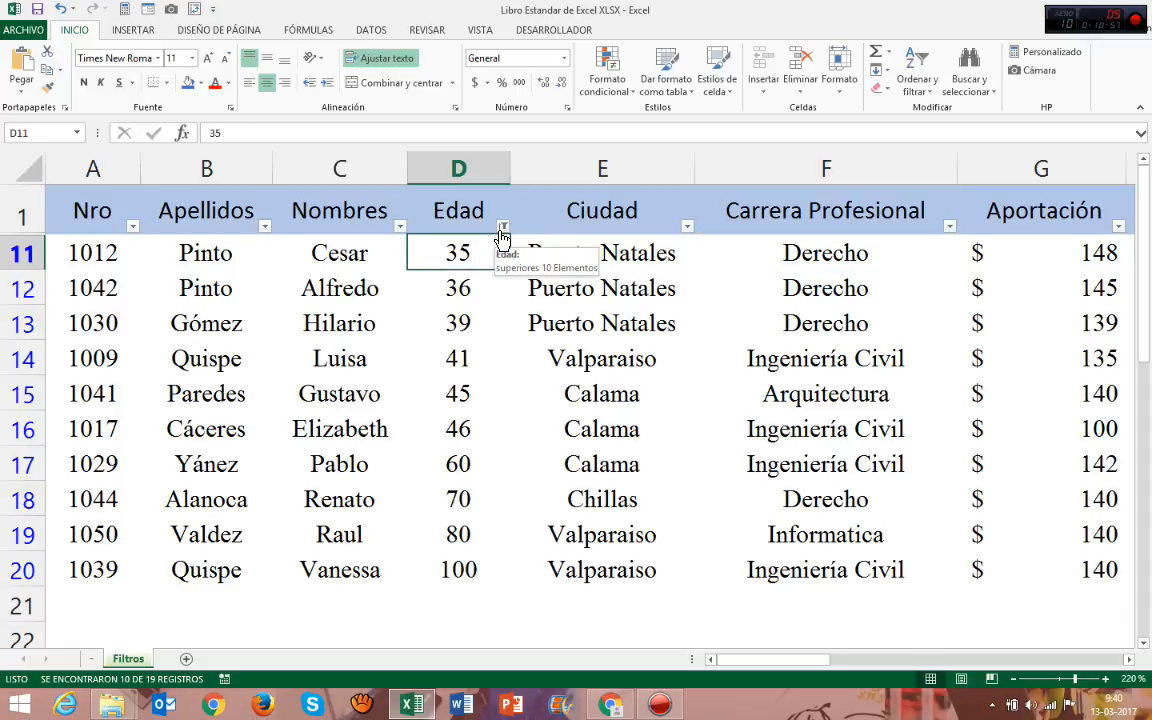
click(502, 230)
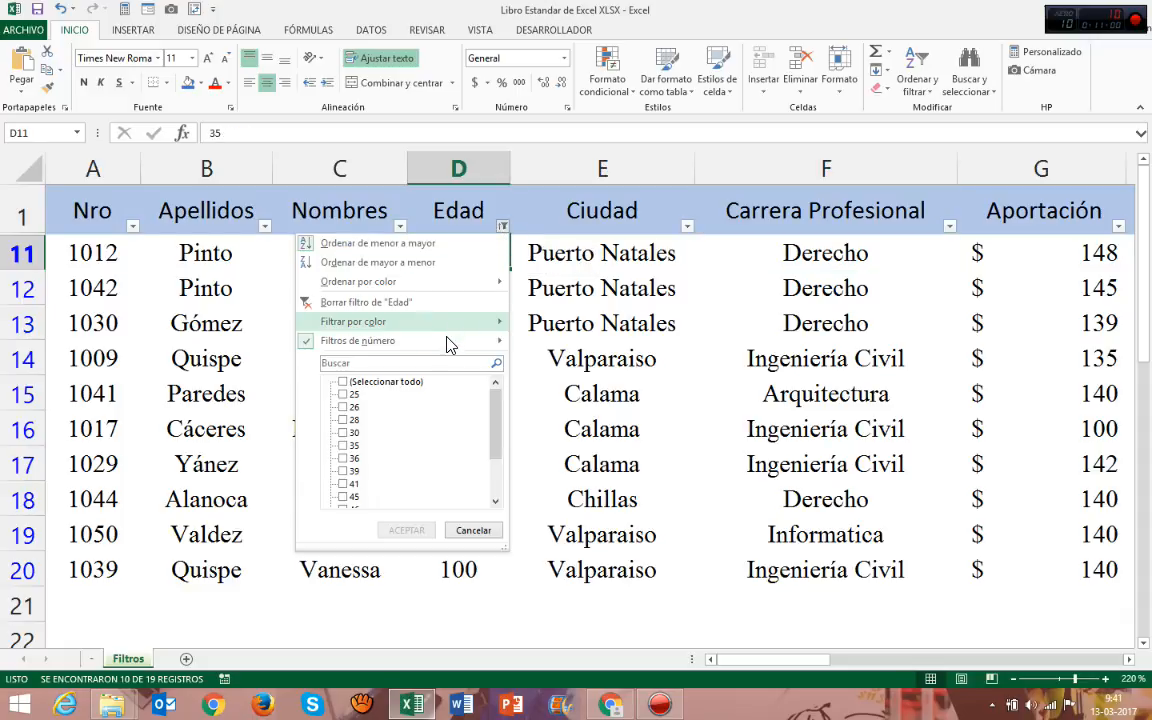
mouse_move(448, 348)
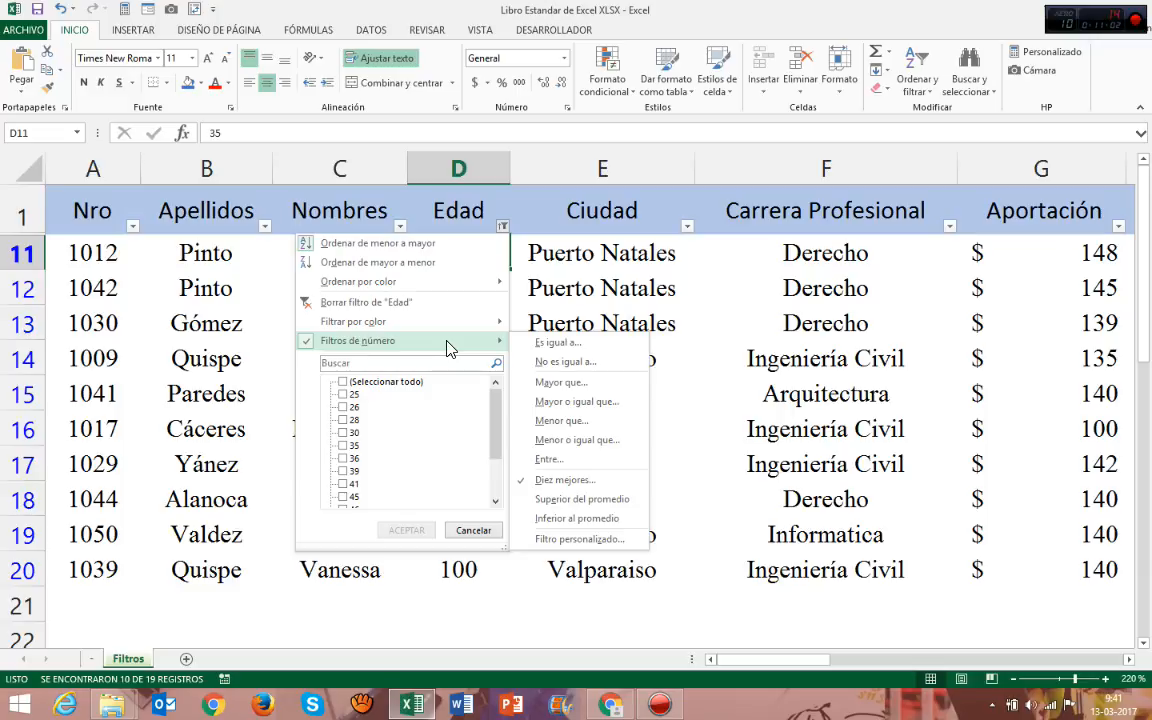